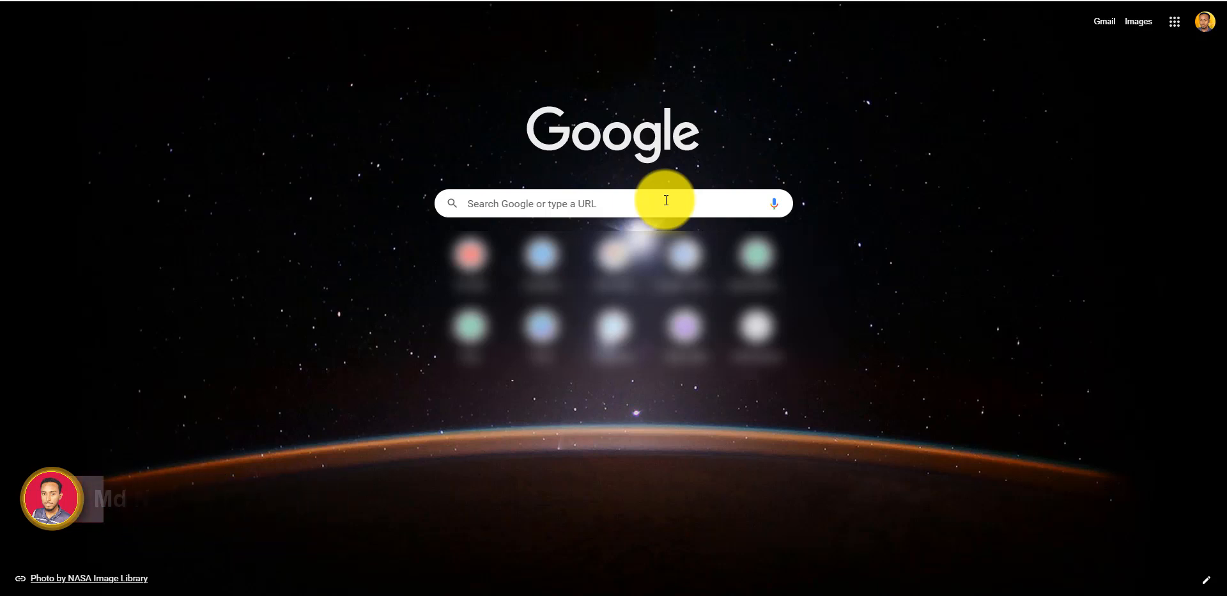
# Step: Search 'xampp download' and open the 'Download XAMPP - Apache Friends' result
pyautogui.write('xampp download')
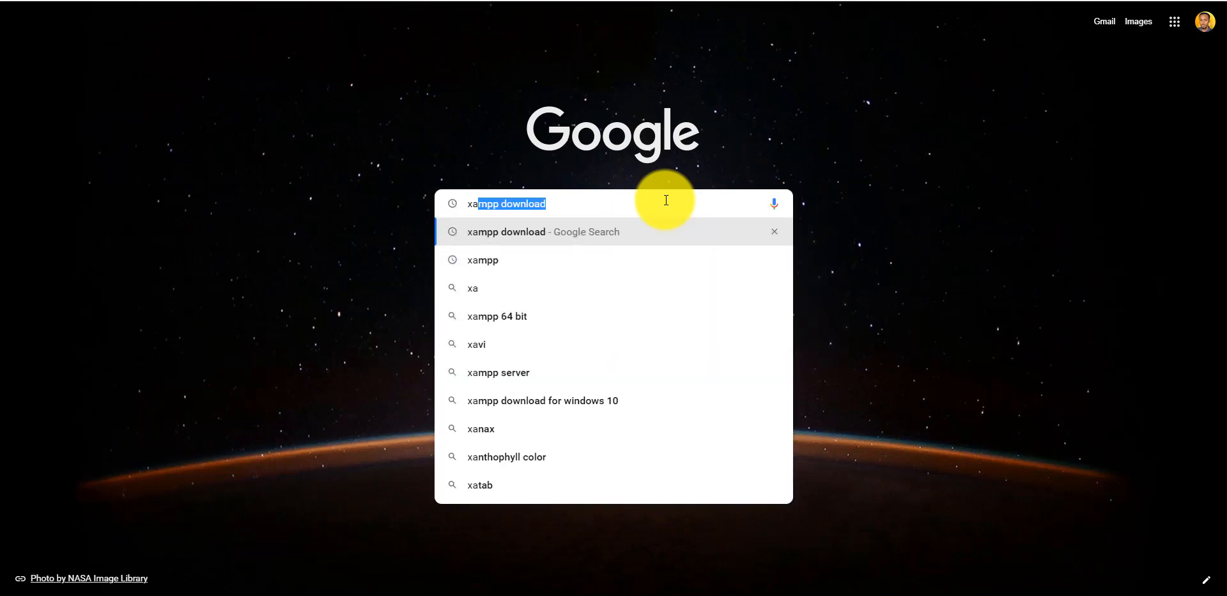
pyautogui.press('Return')
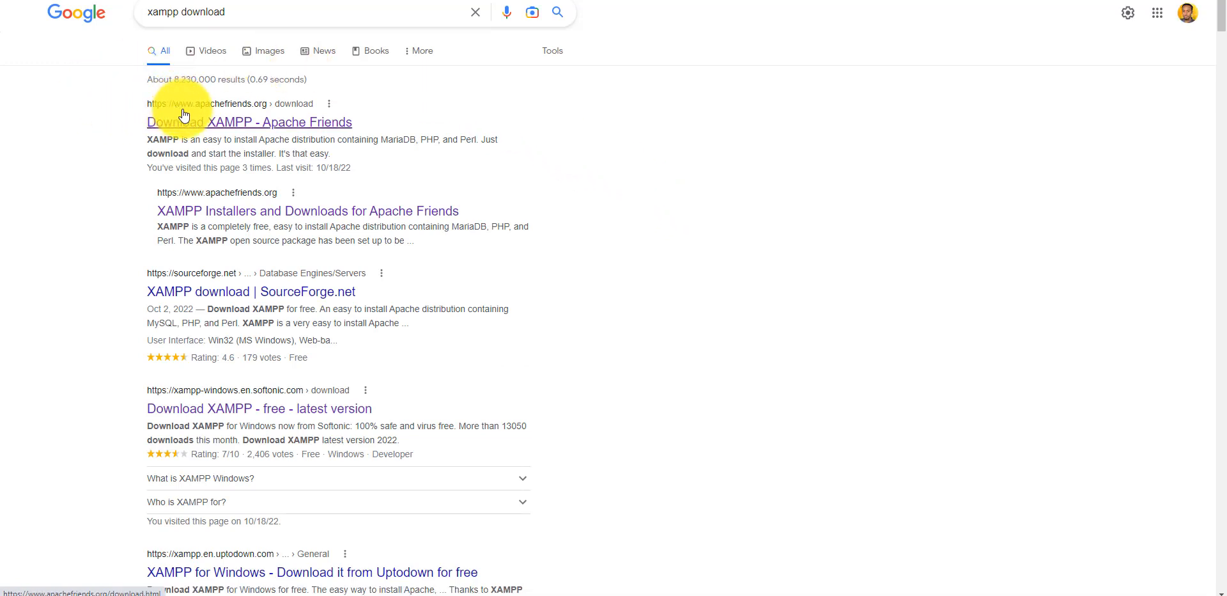
pyautogui.click(236, 127)
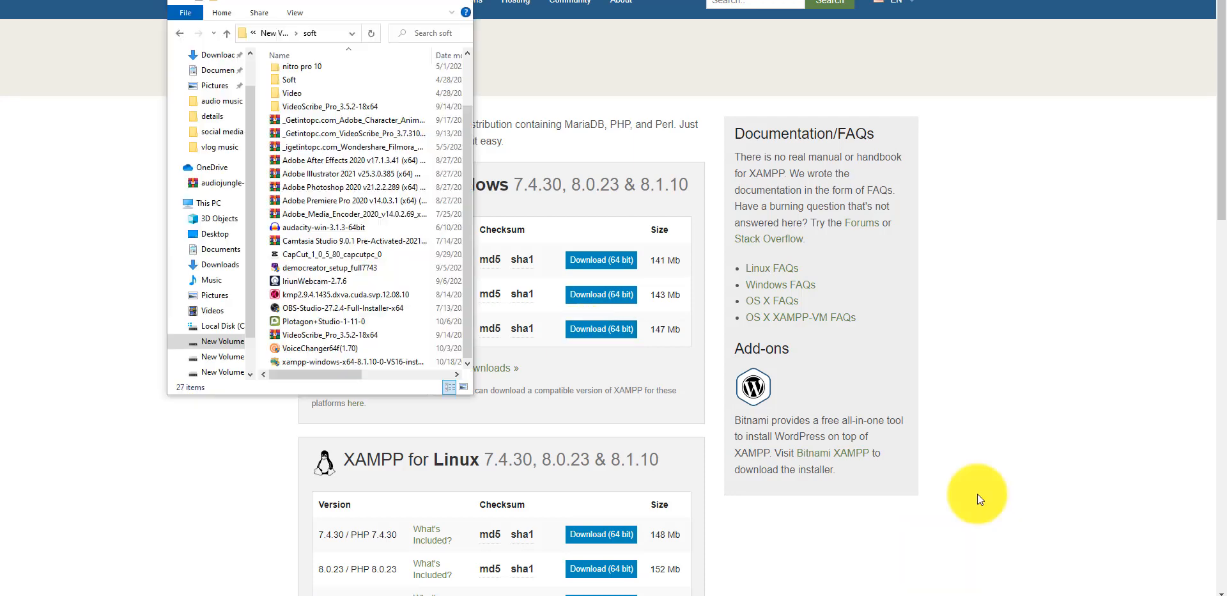
# Step: Launch the xampp-windows-x64-8.1.10 installer and accept the Welcome page and default components
pyautogui.click(327, 362)
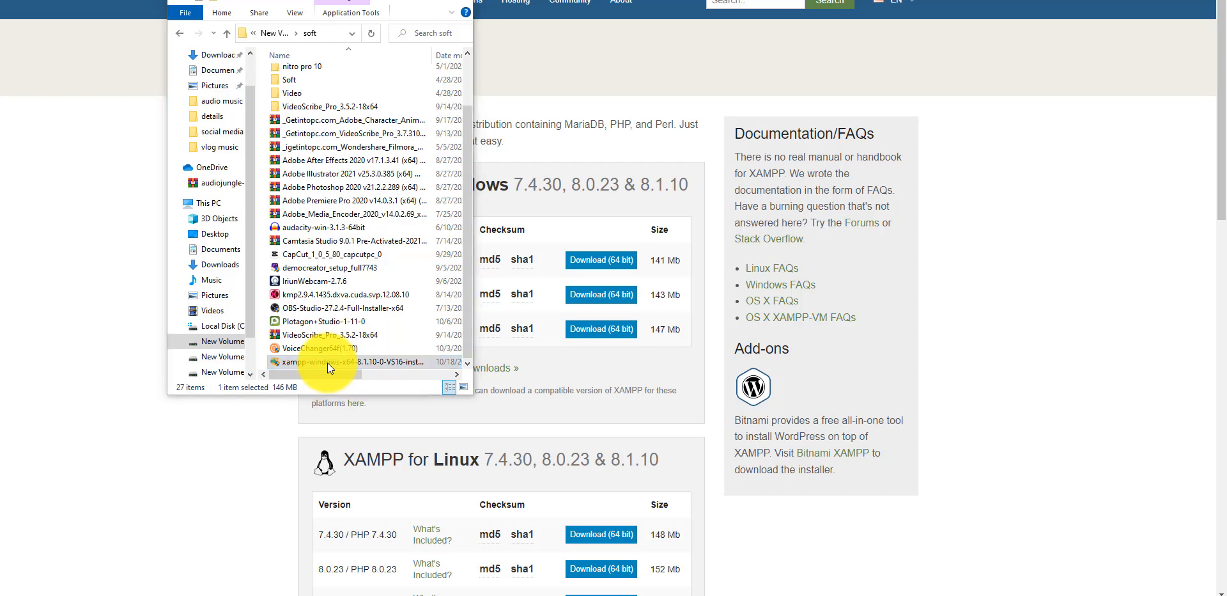
pyautogui.doubleClick(327, 363)
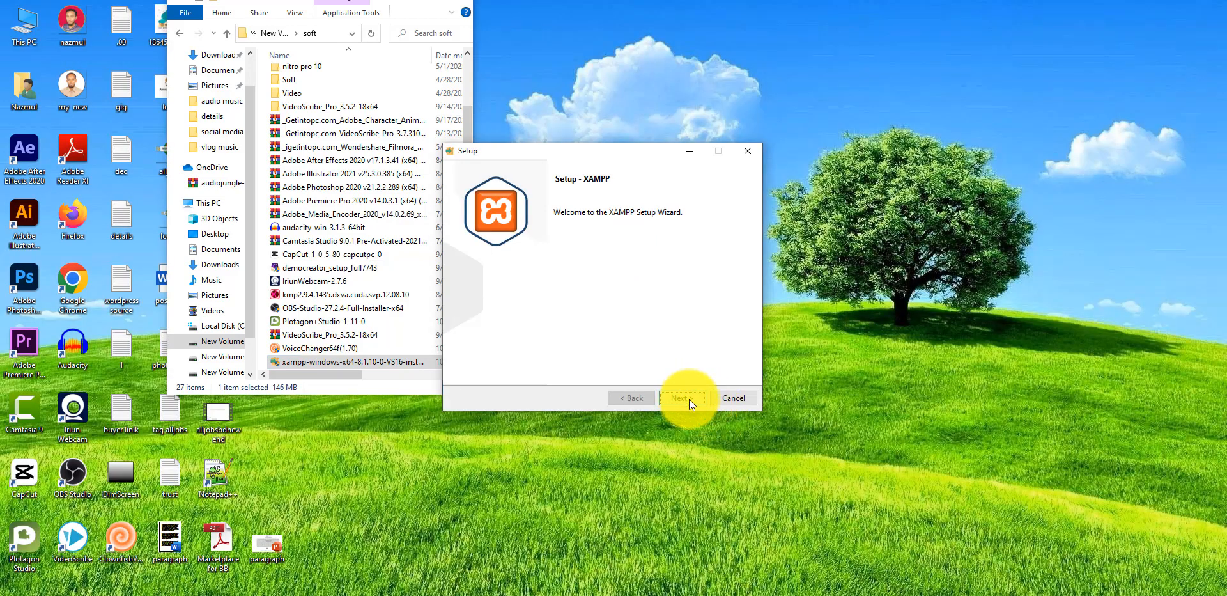
pyautogui.click(689, 399)
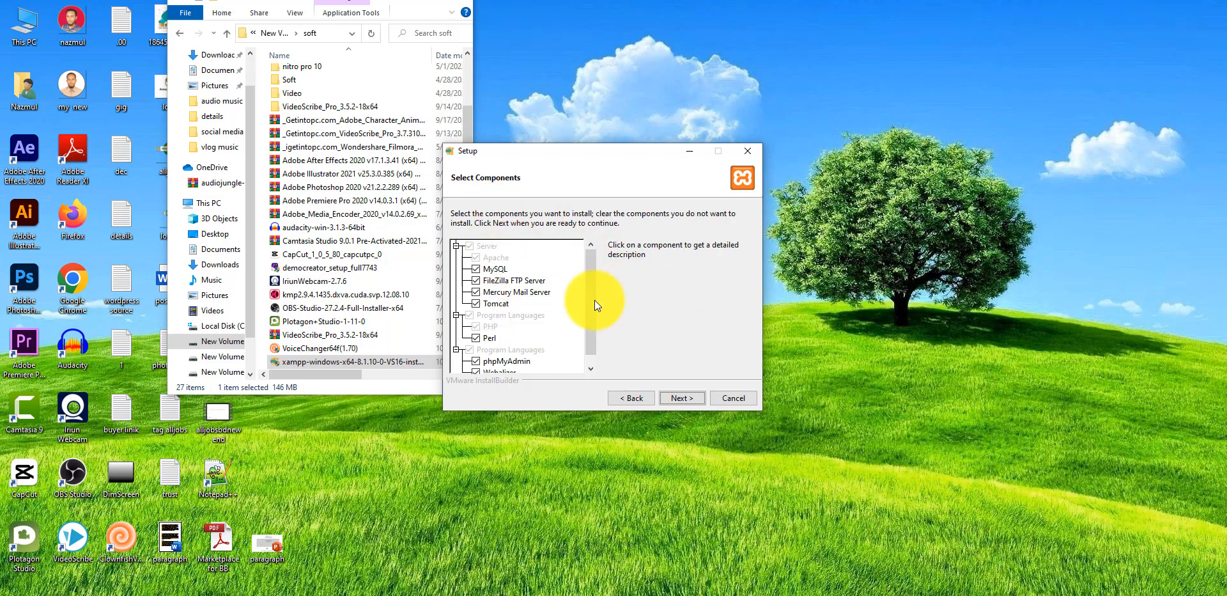
pyautogui.click(680, 396)
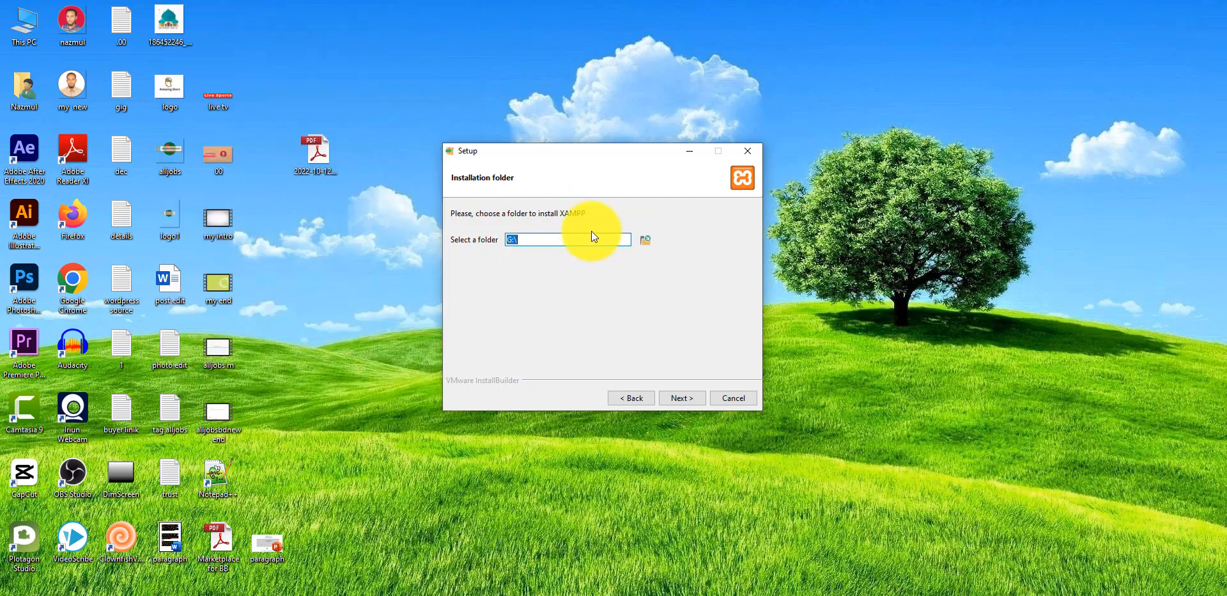
# Step: Set the XAMPP installation folder to G:\xampp
pyautogui.click(644, 241)
pyautogui.scroll(-1, 611, 268)
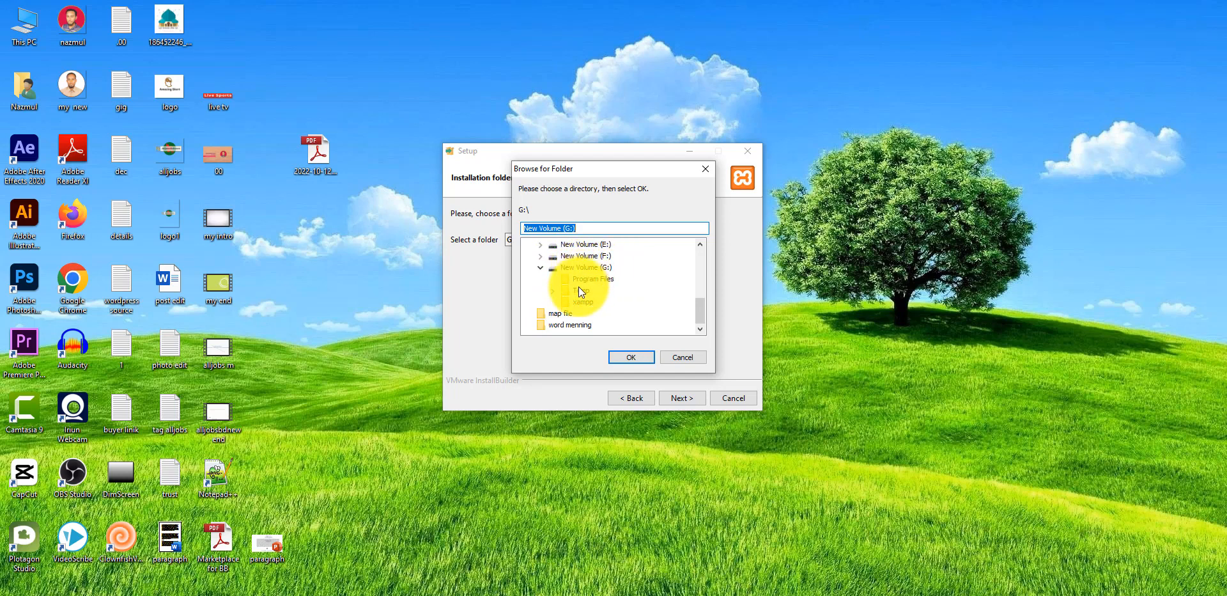
pyautogui.click(588, 304)
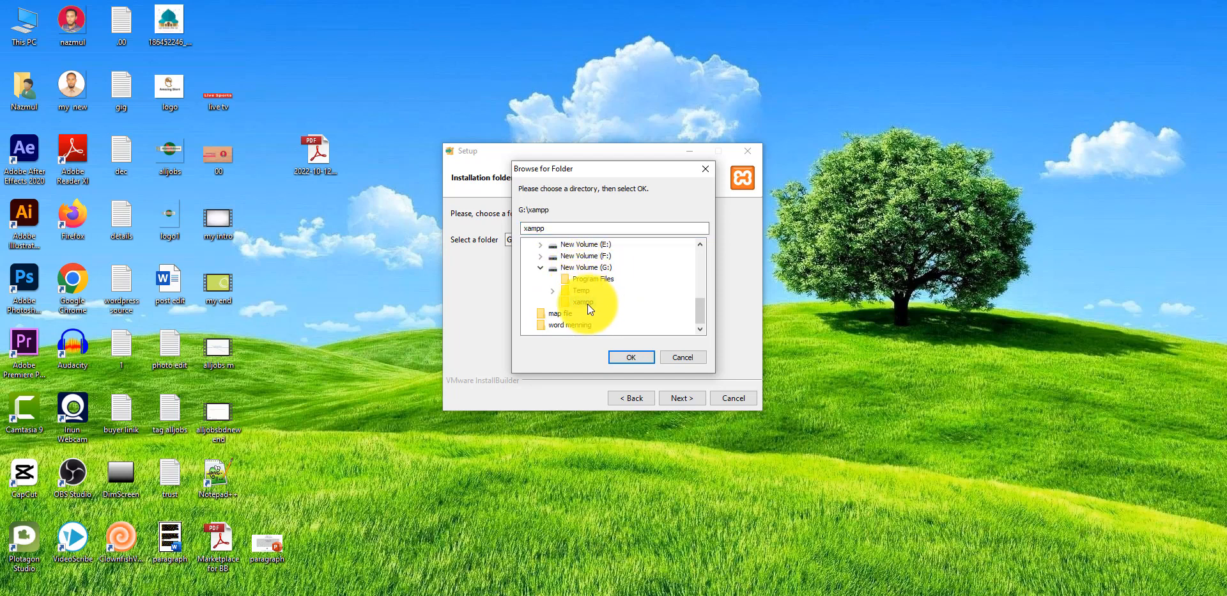
pyautogui.click(625, 357)
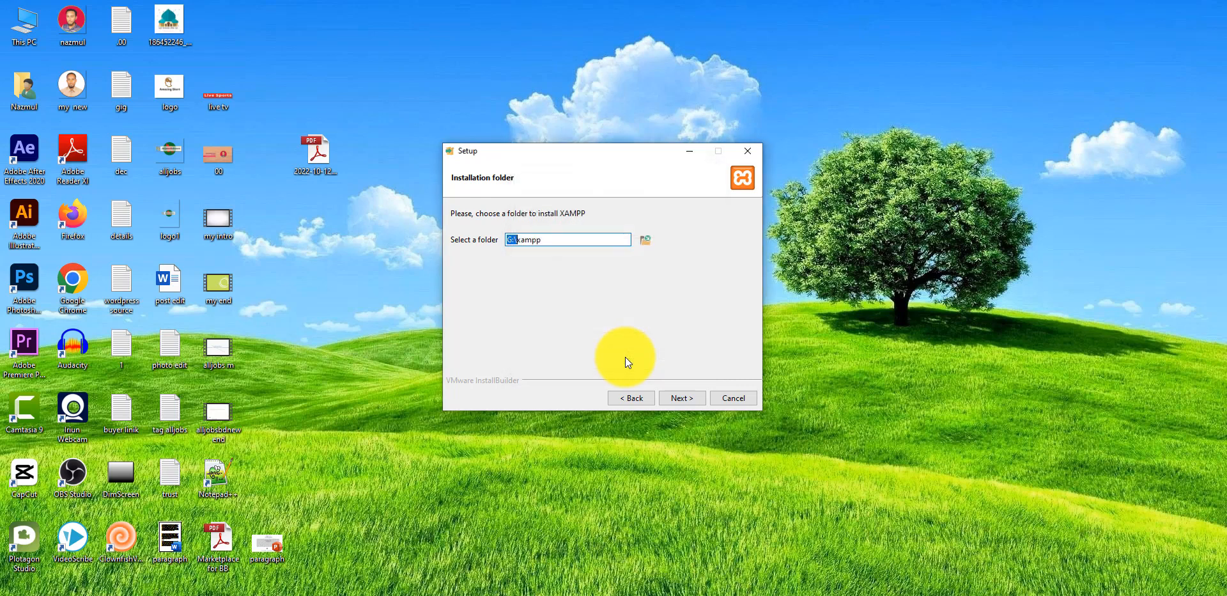
# Step: Keep English as the language and begin installing XAMPP
pyautogui.click(682, 397)
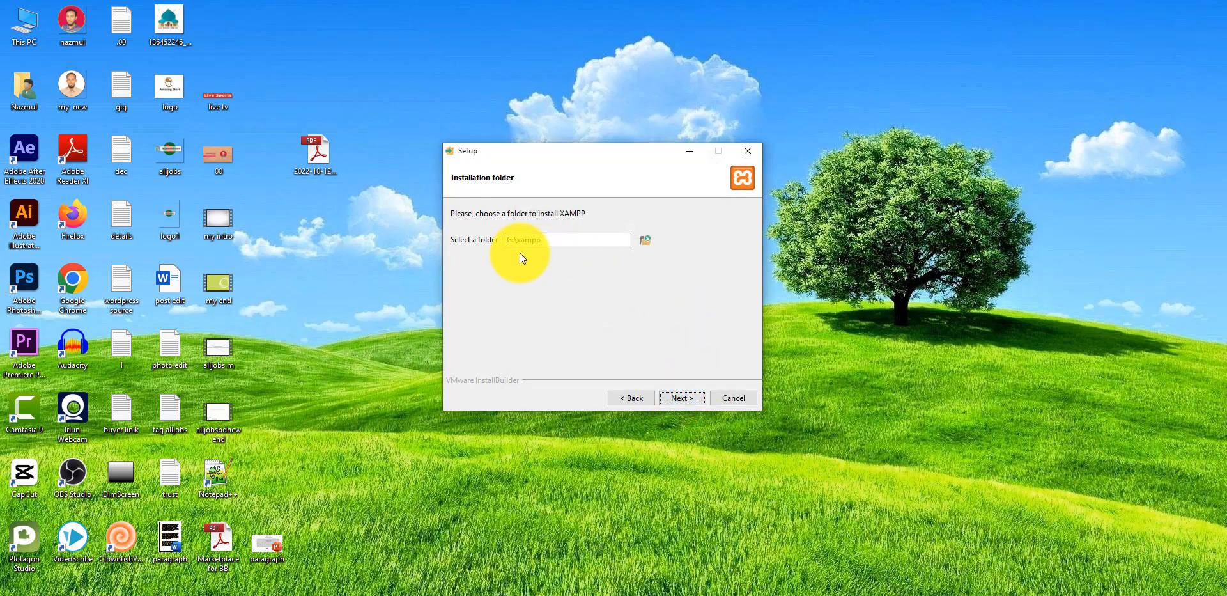
pyautogui.click(682, 396)
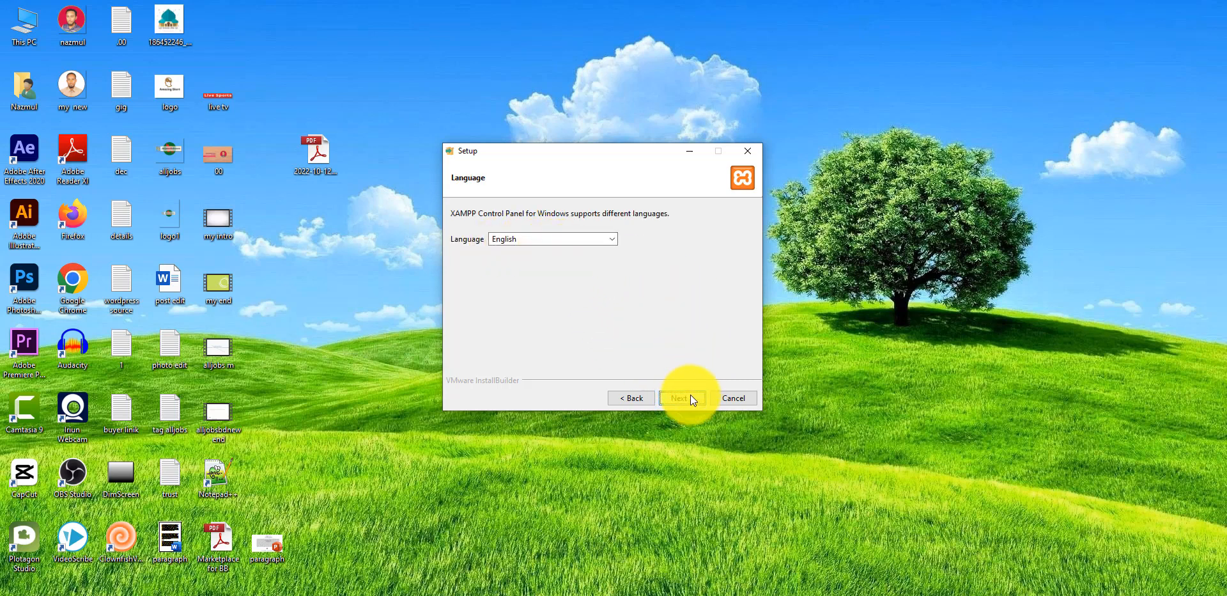
pyautogui.click(691, 400)
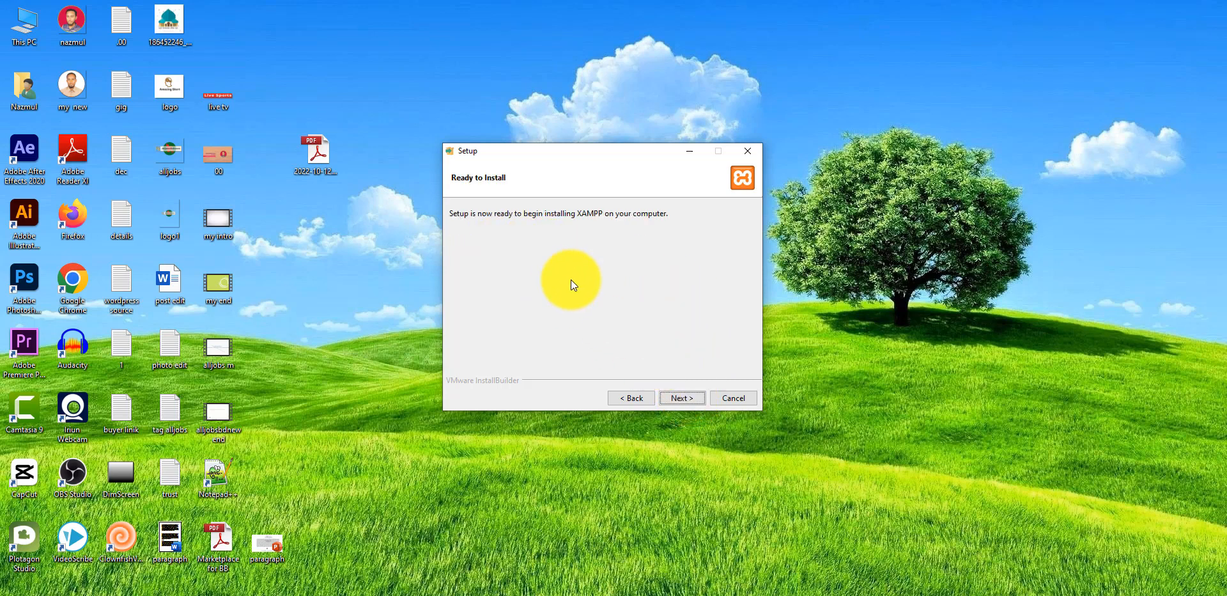
pyautogui.click(689, 398)
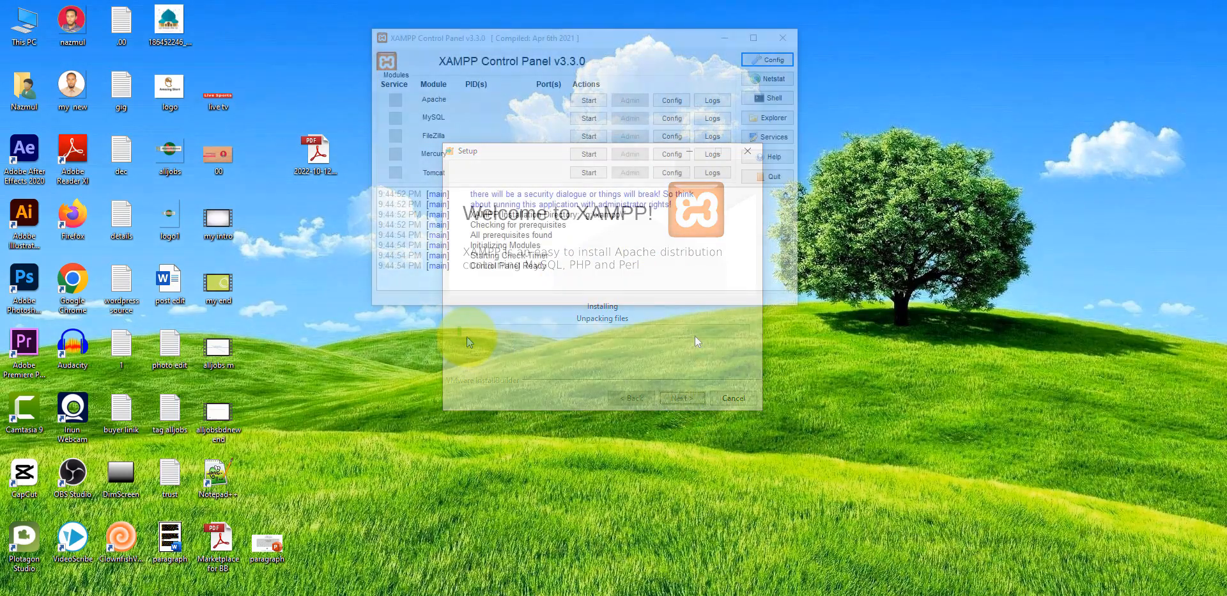
# Step: Keep a single XAMPP Control Panel window open, closing the duplicate
pyautogui.moveTo(617, 38); pyautogui.dragTo(684, 81)
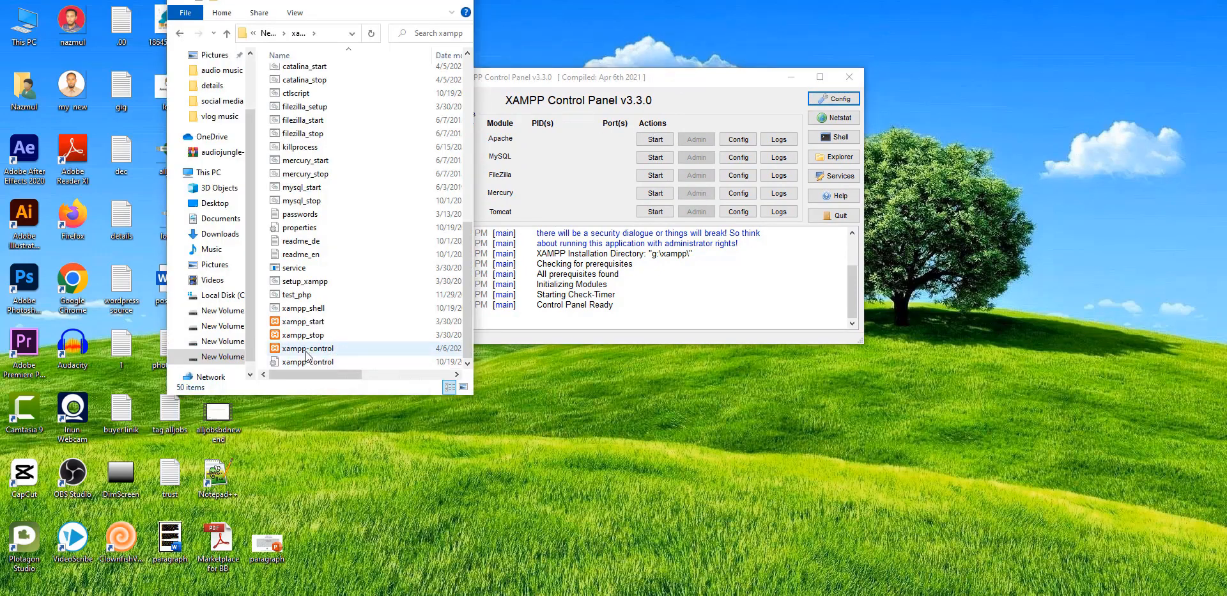
pyautogui.doubleClick(307, 349)
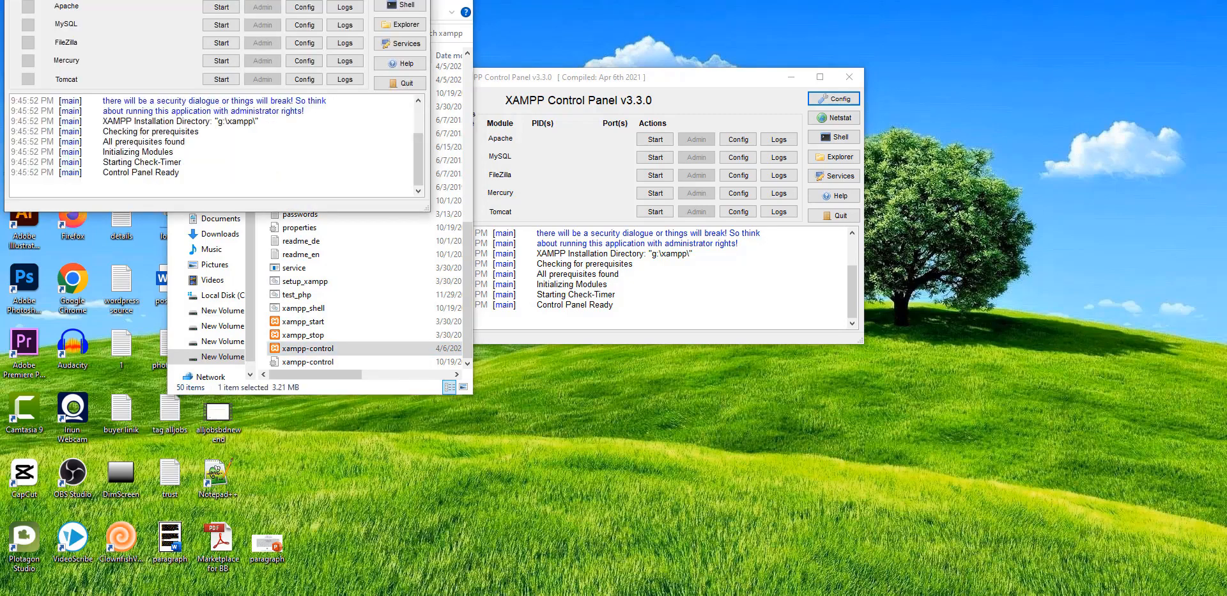
pyautogui.click(1028, 90)
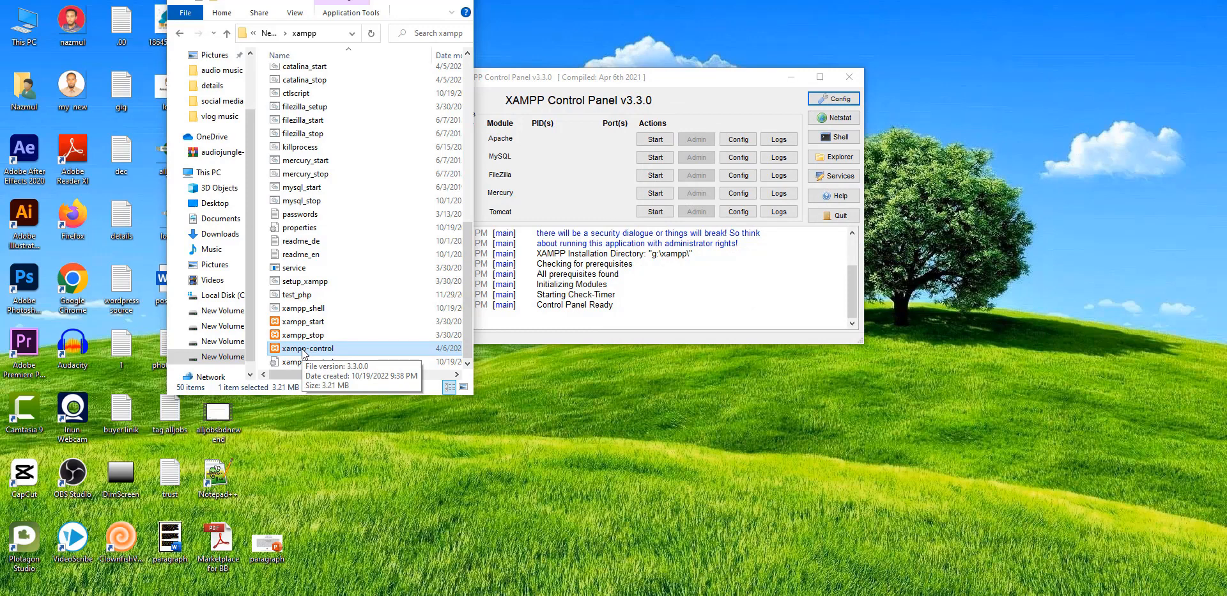
# Step: Copy xampp-control onto the desktop and close the xampp folder window
pyautogui.moveTo(304, 351); pyautogui.dragTo(559, 432)
pyautogui.click(457, 3)
pyautogui.moveTo(225, 25); pyautogui.dragTo(387, 394)
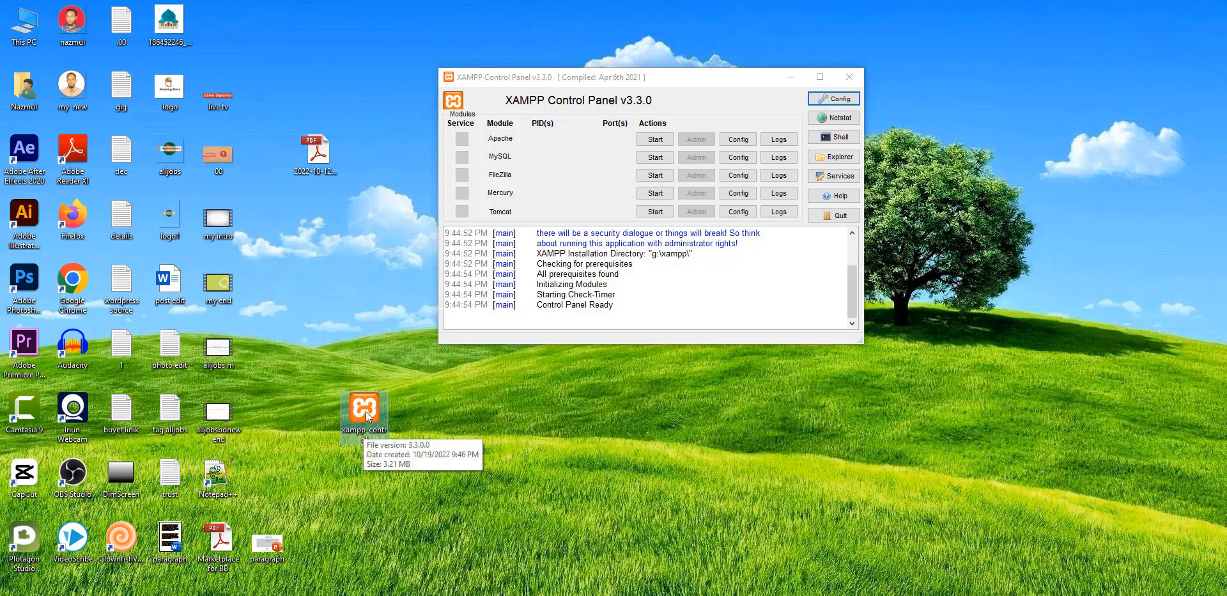
# Step: Start Apache and MySQL, then view the Welcome to XAMPP page at localhost
pyautogui.click(481, 338)
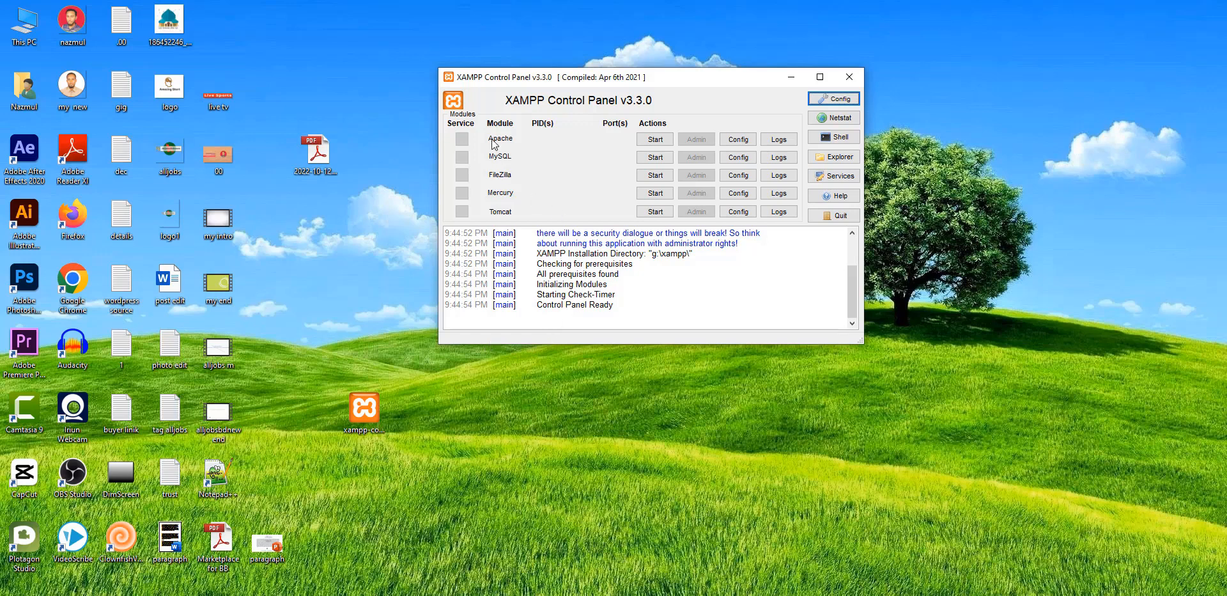
pyautogui.click(654, 141)
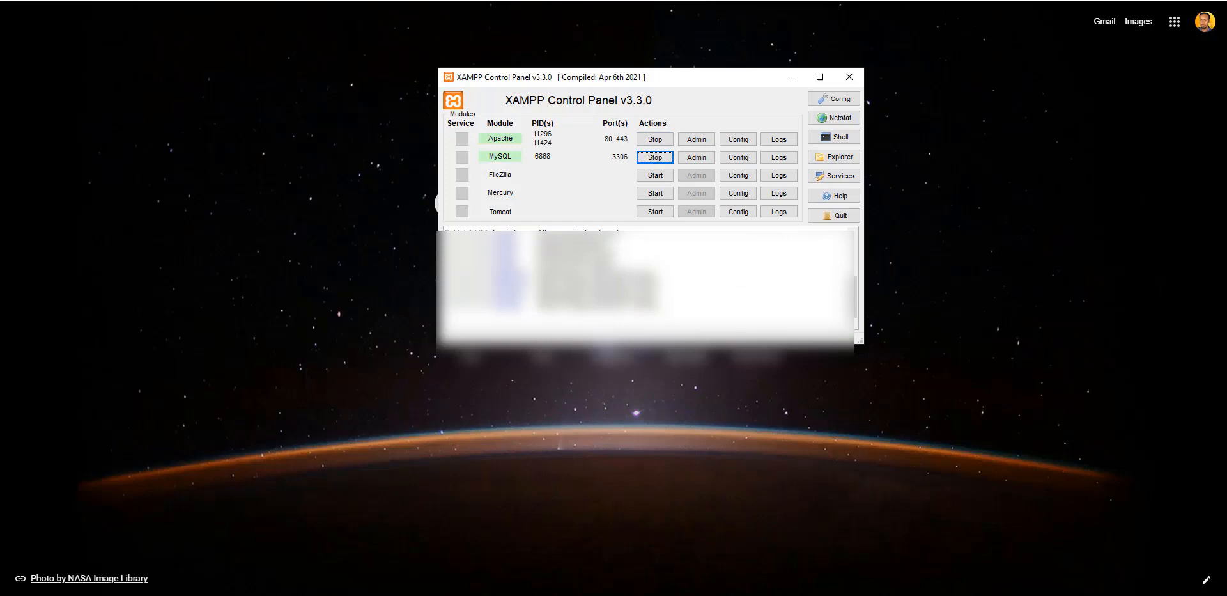
pyautogui.click(212, 1)
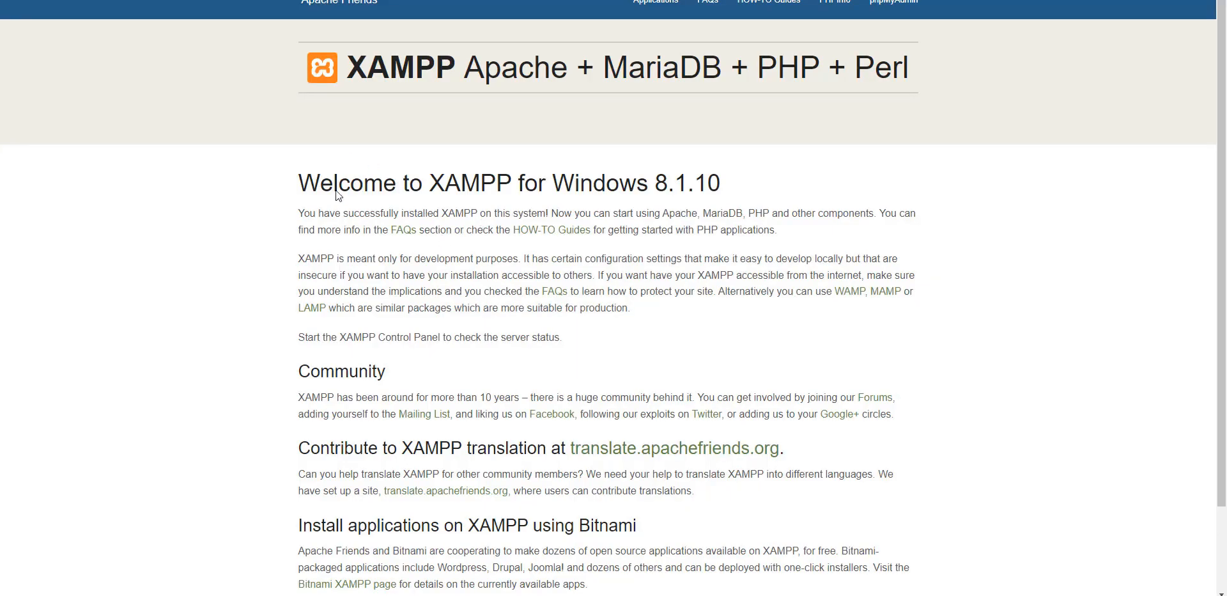
pyautogui.scroll(-2, 340, 195)
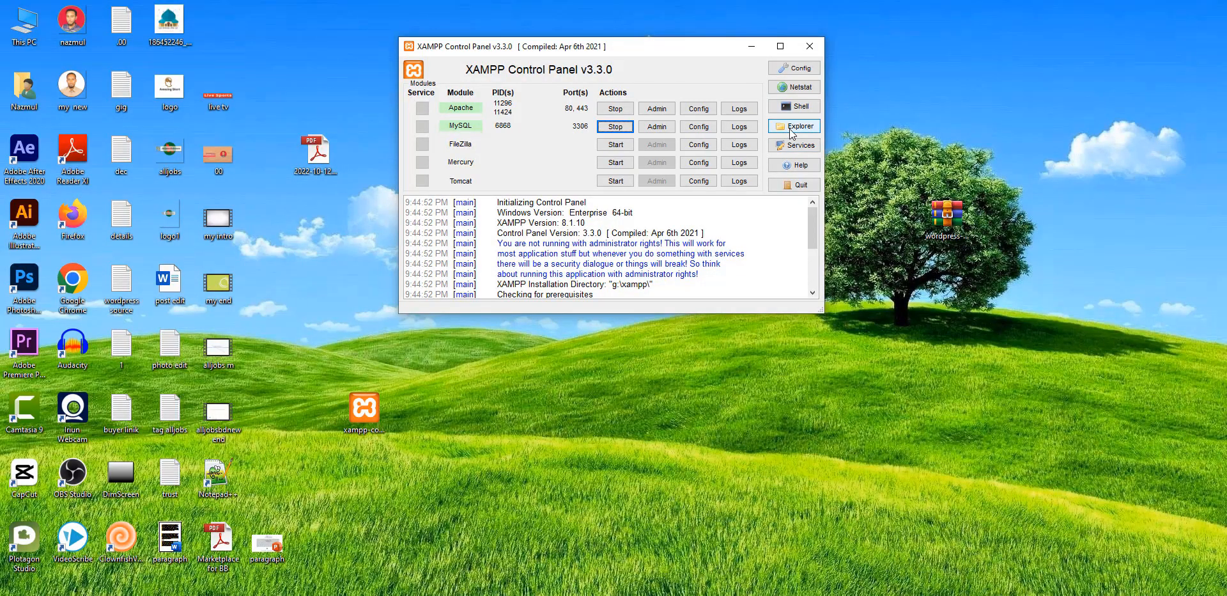
# Step: Open the htdocs folder inside the XAMPP installation directory
pyautogui.moveTo(617, 47)
pyautogui.mouseDown()
pyautogui.moveTo(648, 37)
pyautogui.moveTo(605, 30)
pyautogui.mouseUp()
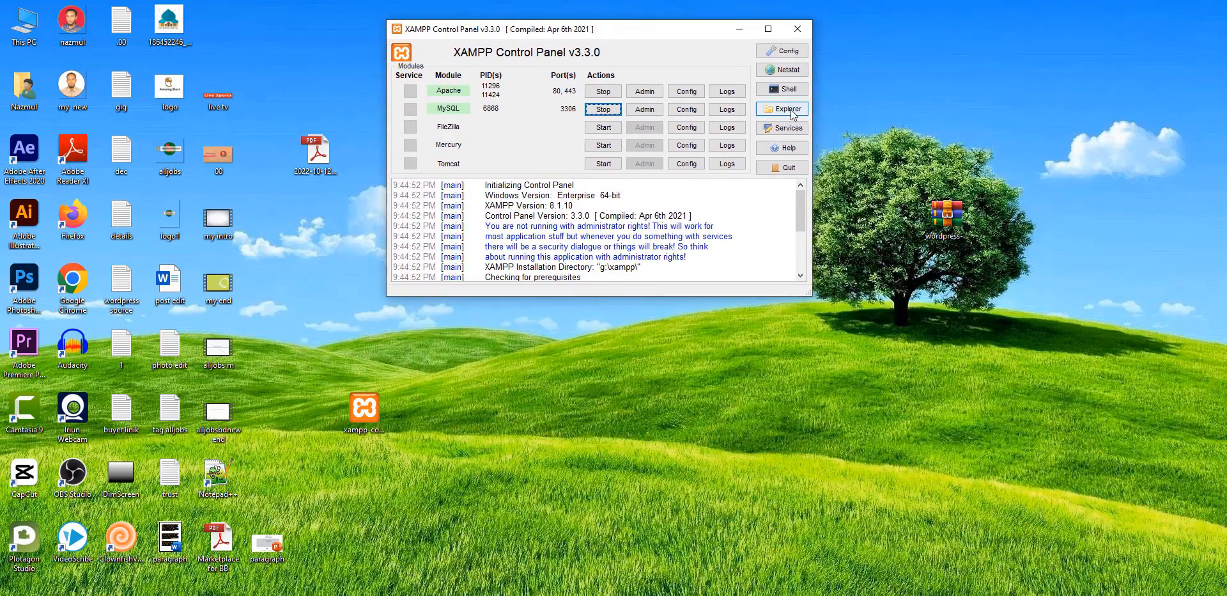
pyautogui.click(792, 112)
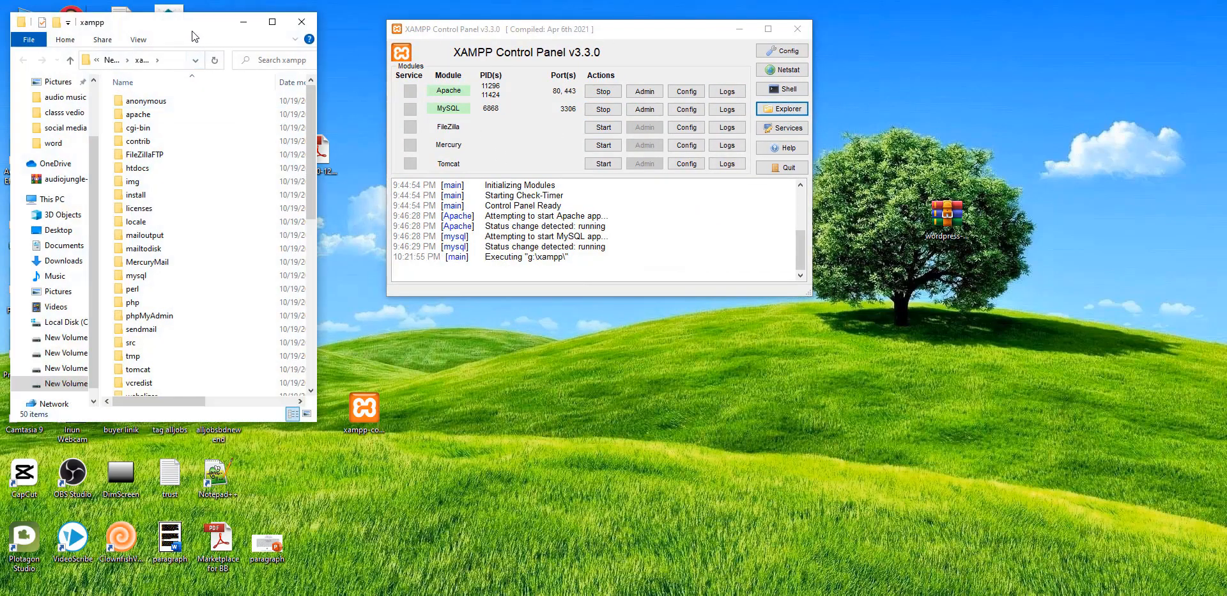
pyautogui.moveTo(190, 35)
pyautogui.mouseDown()
pyautogui.moveTo(237, 2)
pyautogui.moveTo(187, 35)
pyautogui.mouseUp()
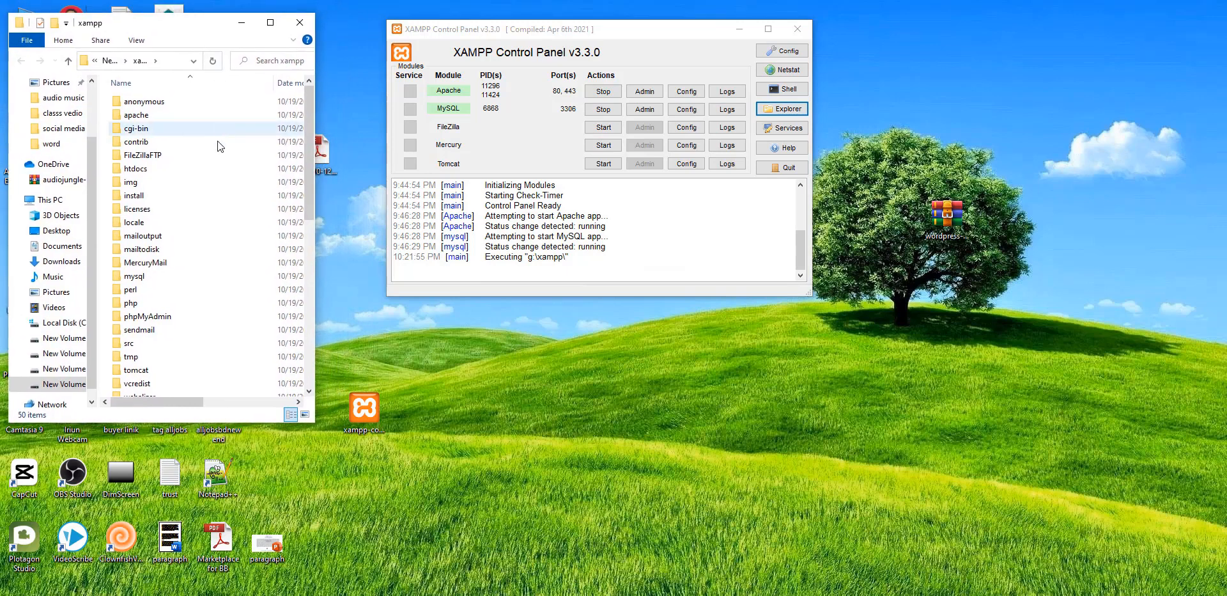
pyautogui.scroll(-1, 206, 164)
pyautogui.scroll(1, 206, 165)
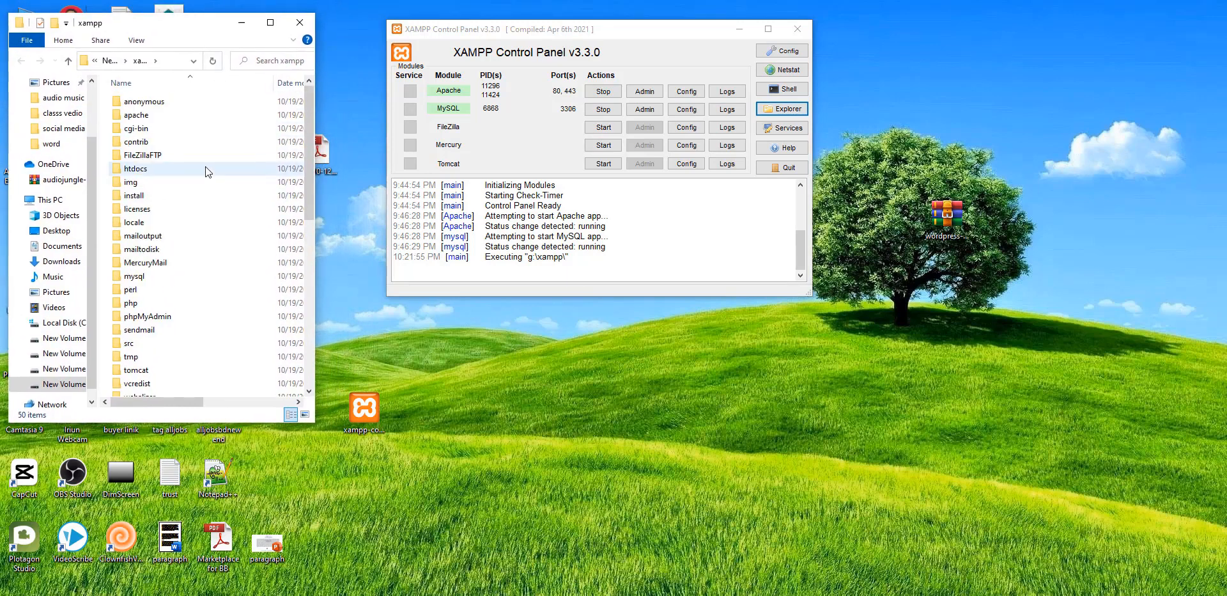
pyautogui.doubleClick(145, 166)
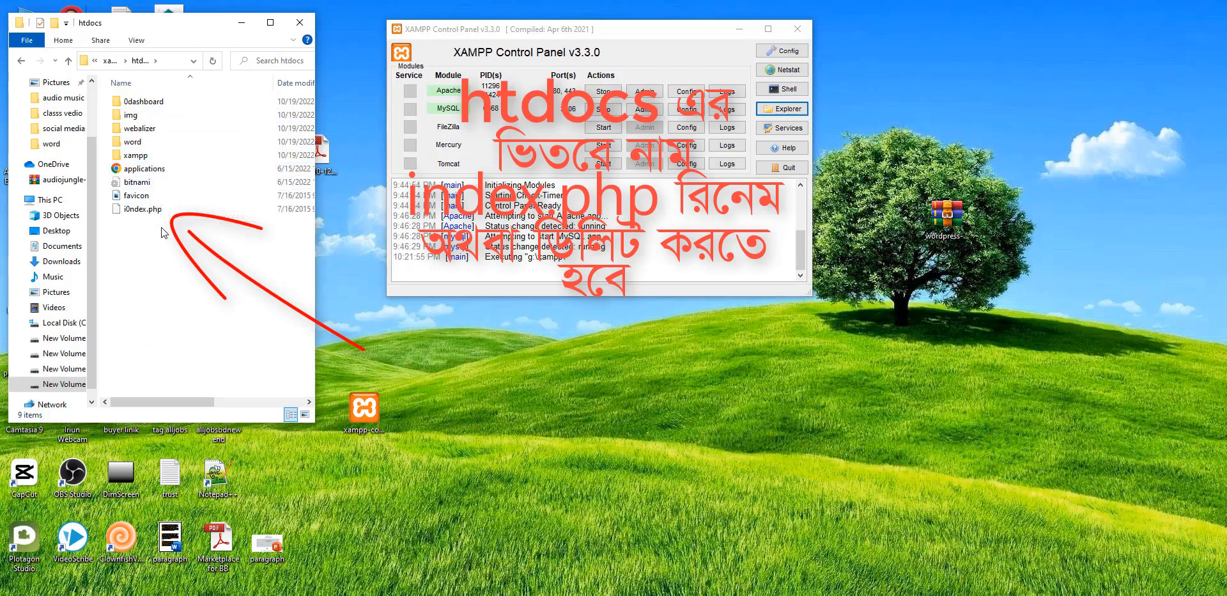
# Step: Rename the word folder to nazmul and open it
pyautogui.rightClick(132, 146)
pyautogui.click(186, 408)
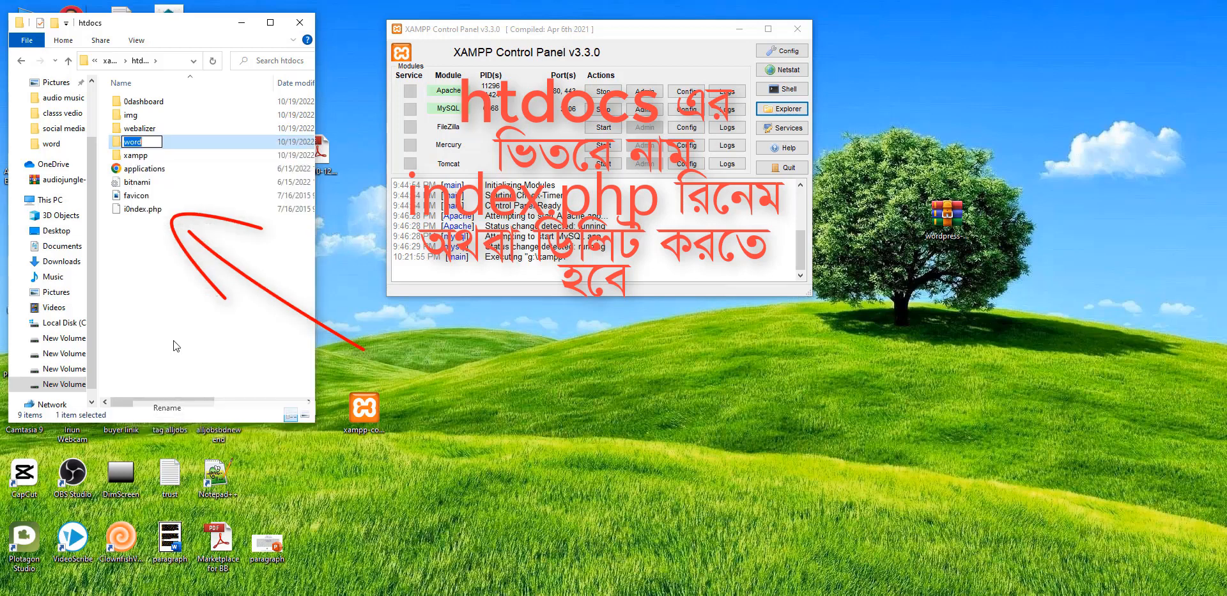
pyautogui.write('nazmul')
pyautogui.press('Return')
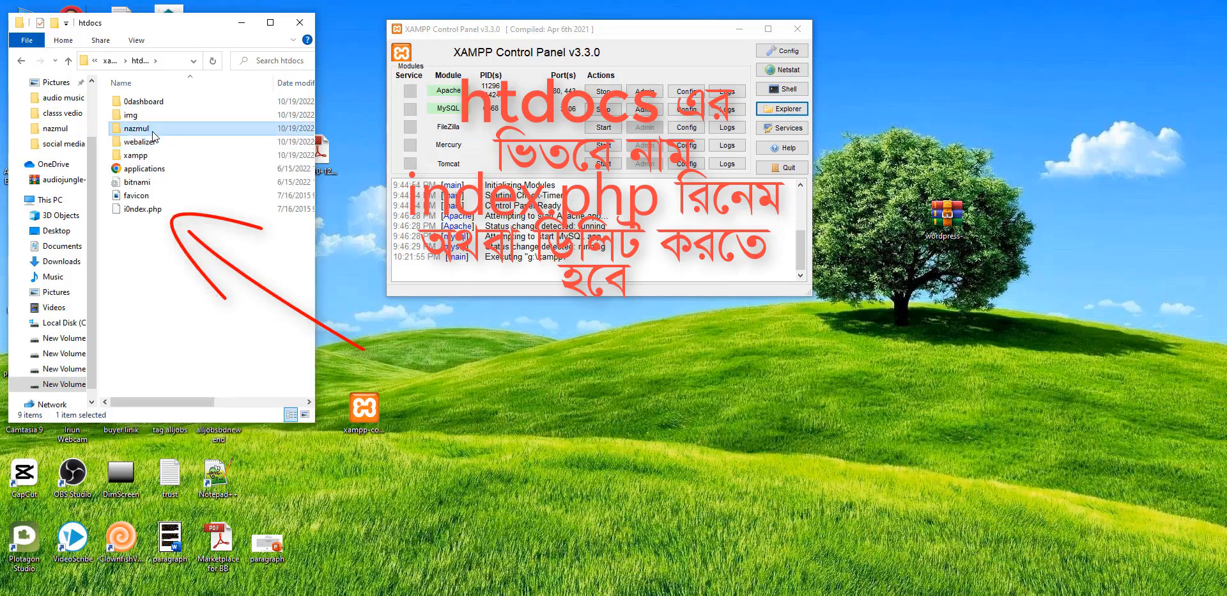
pyautogui.doubleClick(153, 131)
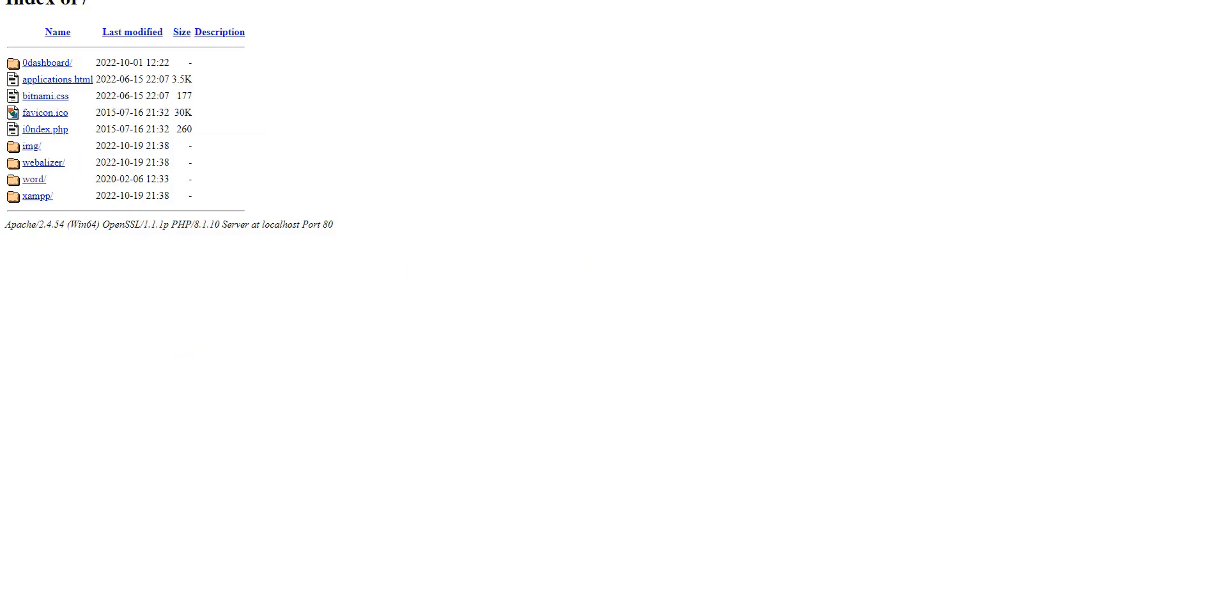
# Step: Open the WordPress website in a new tab, then return Explorer to htdocs
pyautogui.hotkey('ctrl', 't')
pyautogui.write('wor')
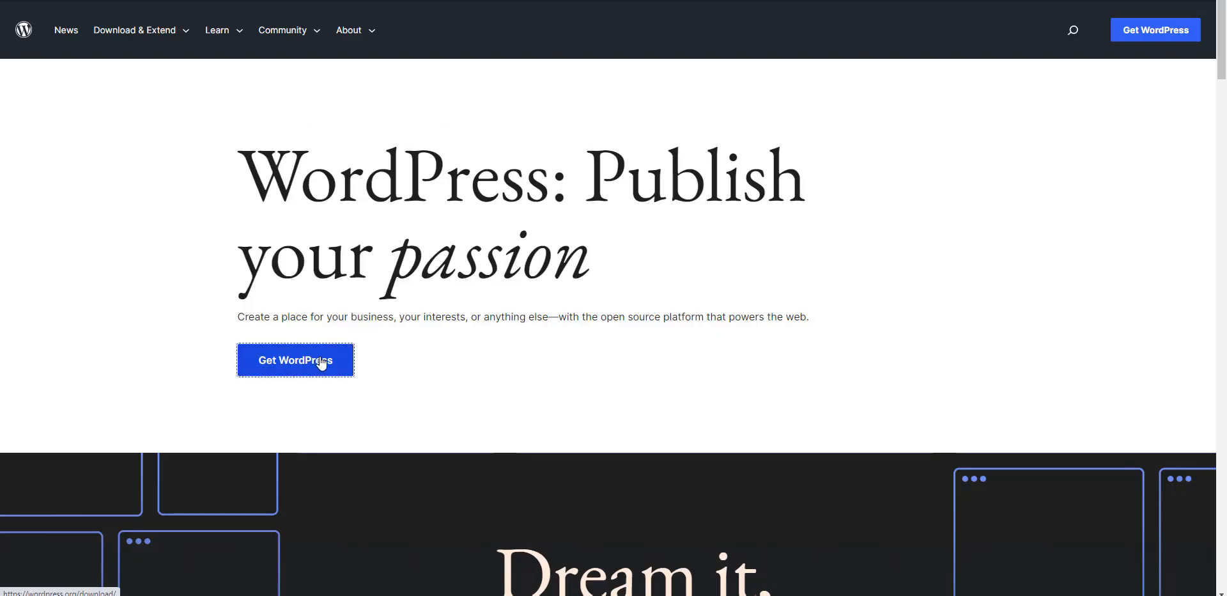
pyautogui.click(320, 359)
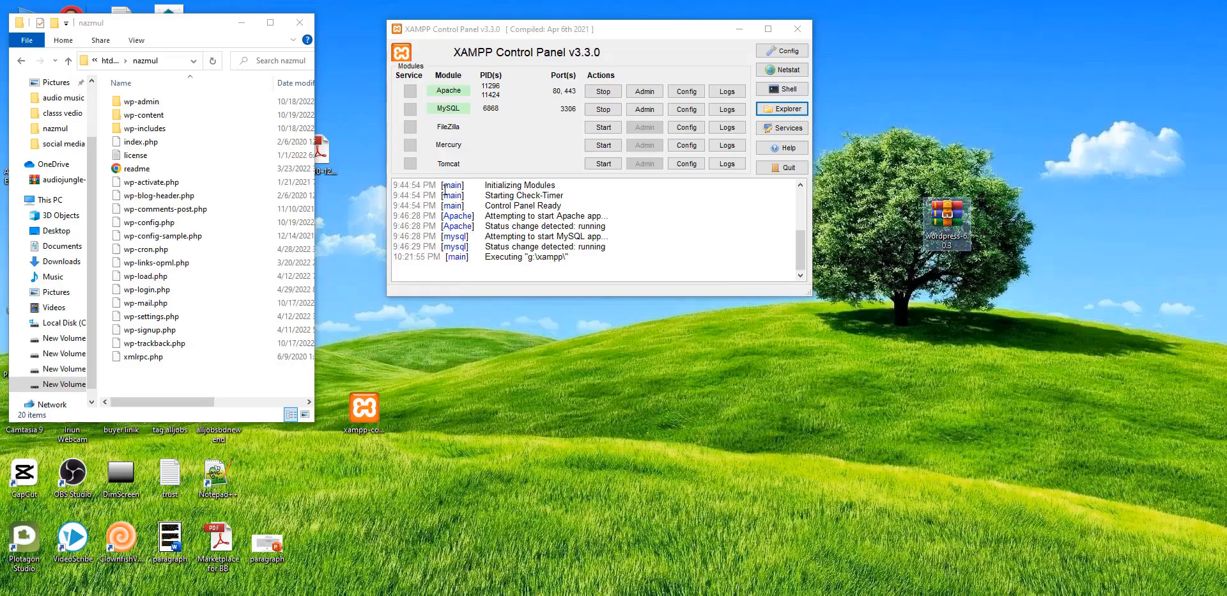
pyautogui.click(110, 61)
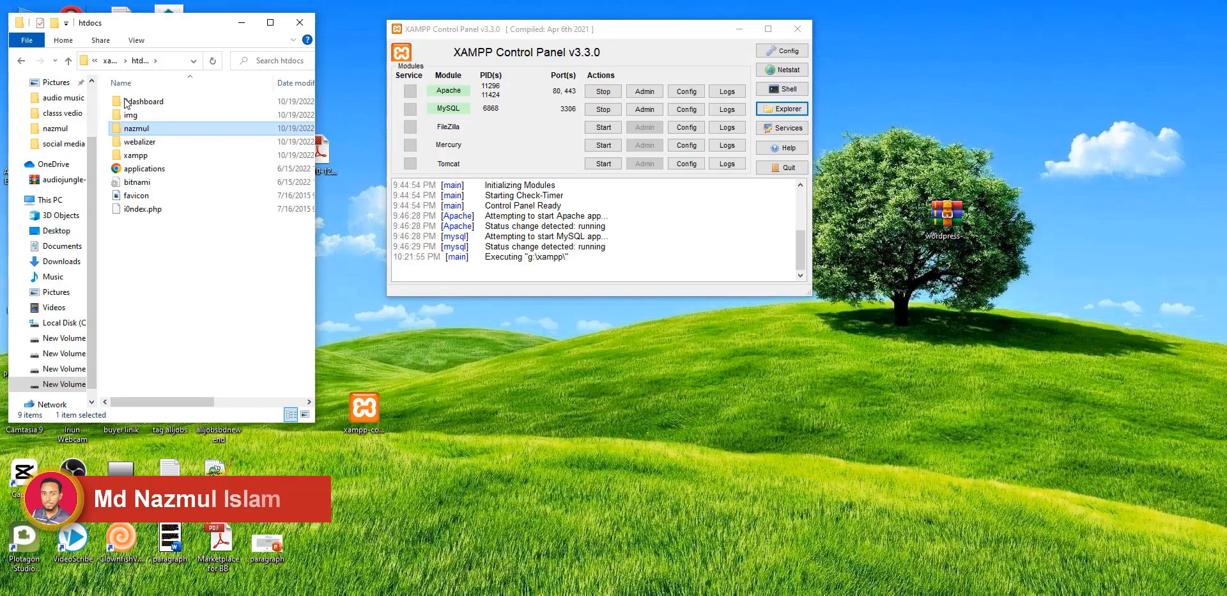
# Step: Create a new folder named 11111 in htdocs and open it
pyautogui.rightClick(135, 243)
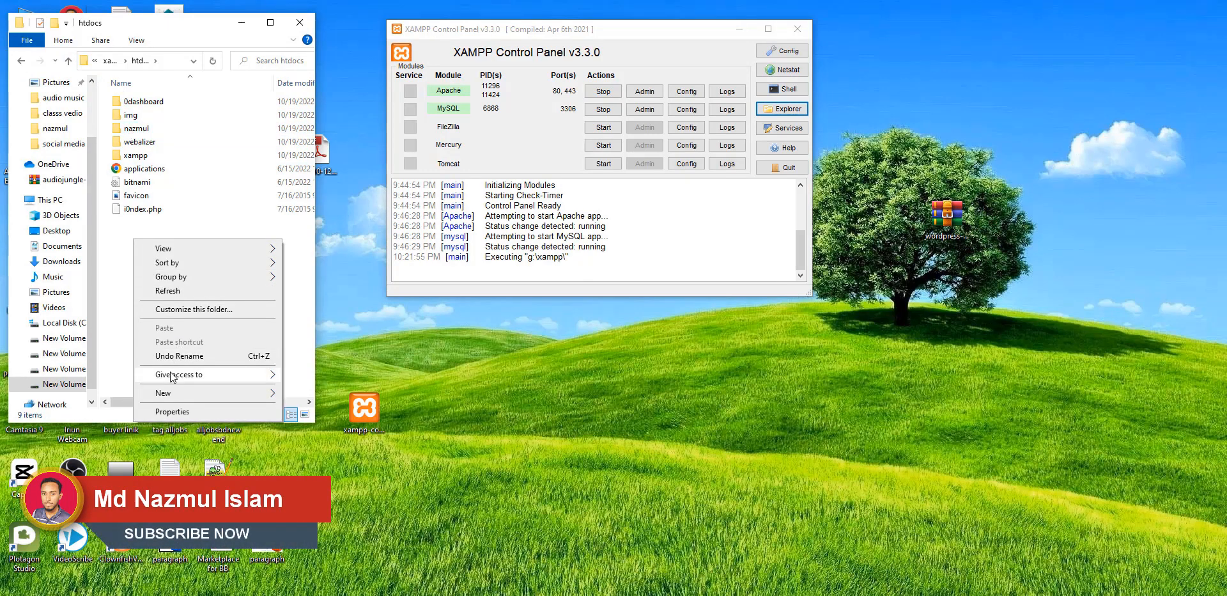
pyautogui.moveTo(170, 394)
pyautogui.click(310, 393)
pyautogui.write('11111')
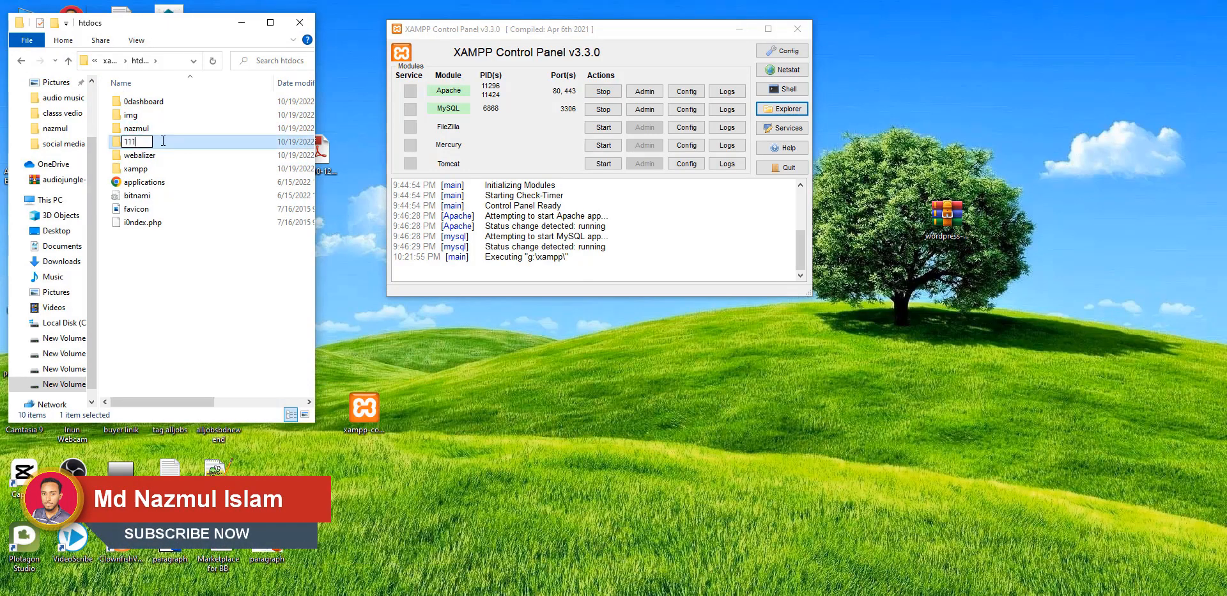
pyautogui.press('Return')
pyautogui.doubleClick(152, 117)
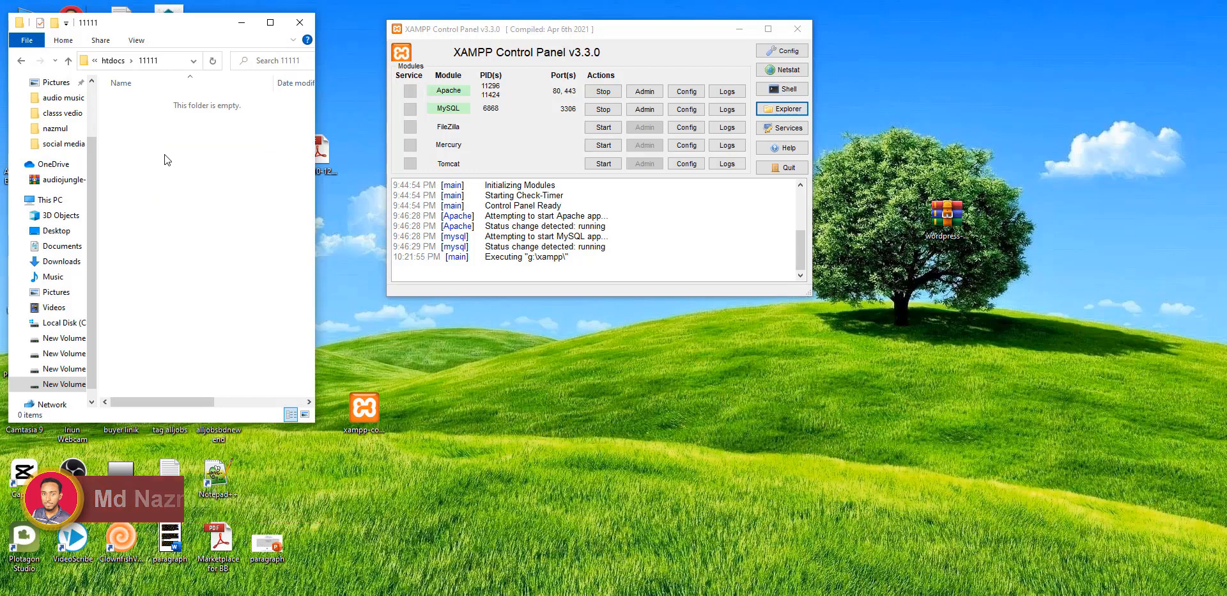
# Step: Move the WordPress 6.0.3 archive into 11111, extract it, and paste its files there
pyautogui.click(941, 215)
pyautogui.moveTo(942, 216); pyautogui.dragTo(137, 109)
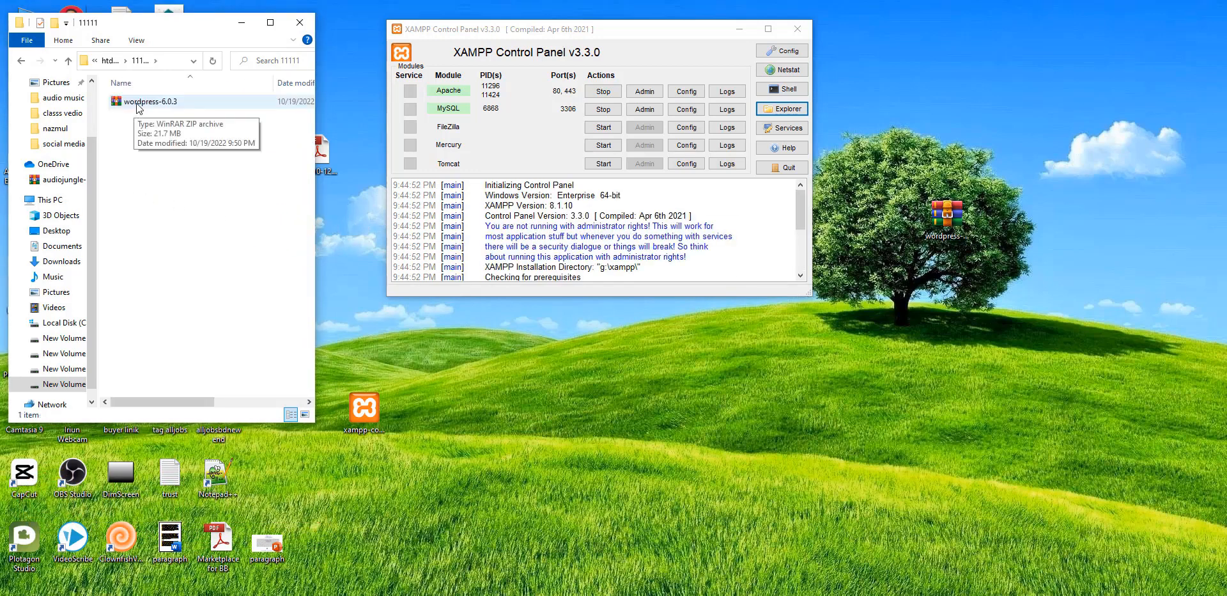
pyautogui.rightClick(136, 106)
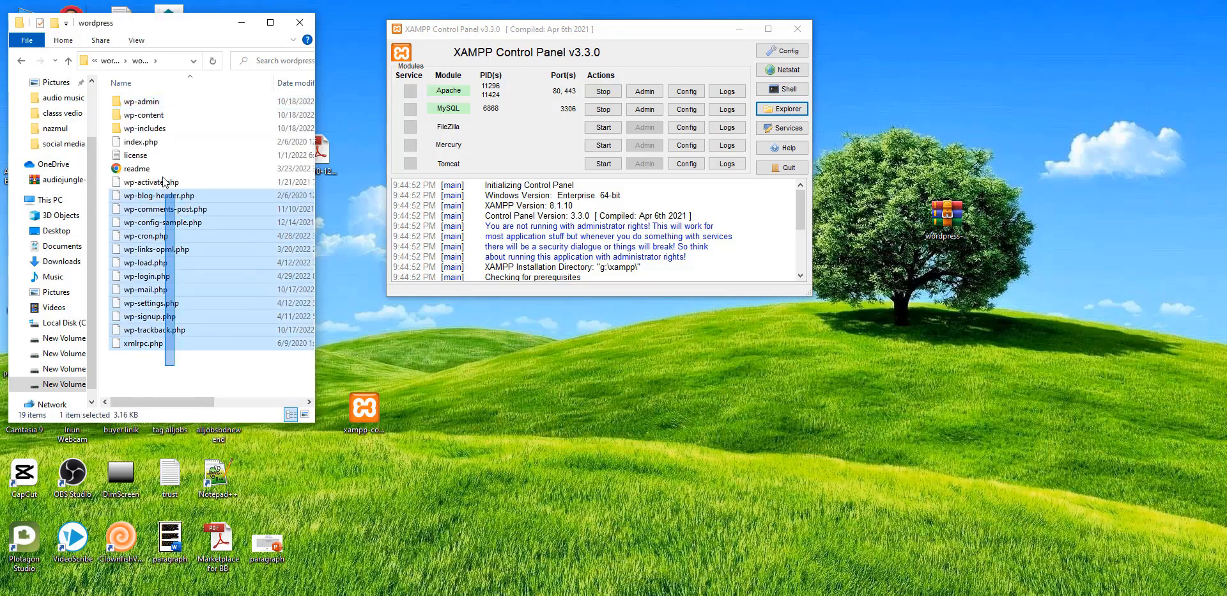
pyautogui.moveTo(164, 181); pyautogui.dragTo(156, 101)
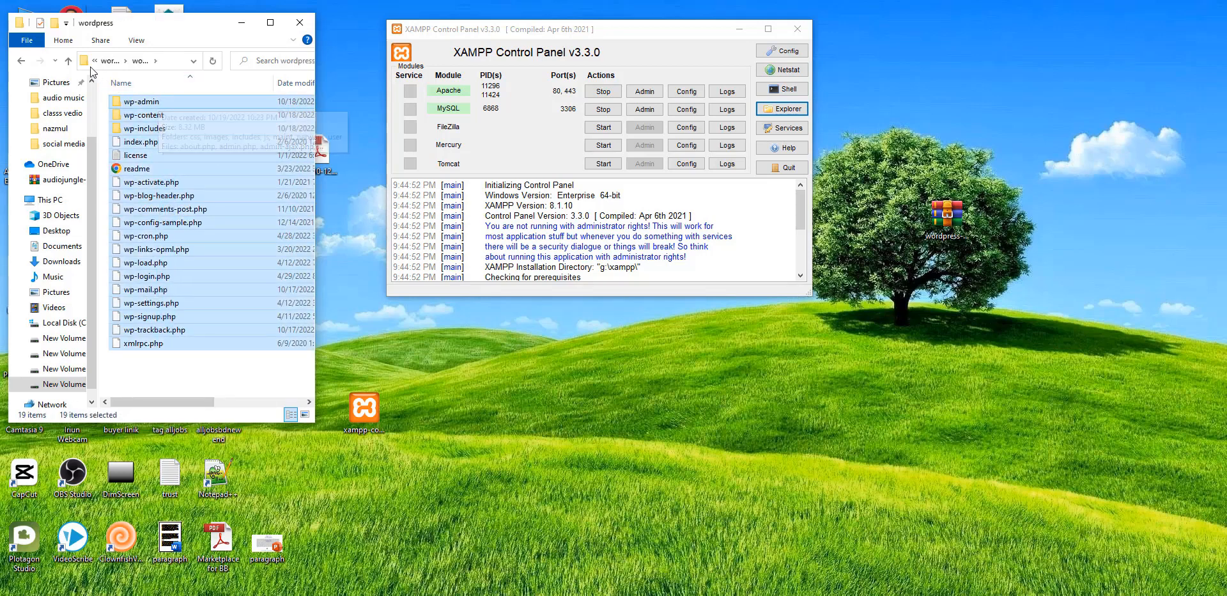
pyautogui.click(68, 61)
pyautogui.click(68, 61)
pyautogui.rightClick(144, 125)
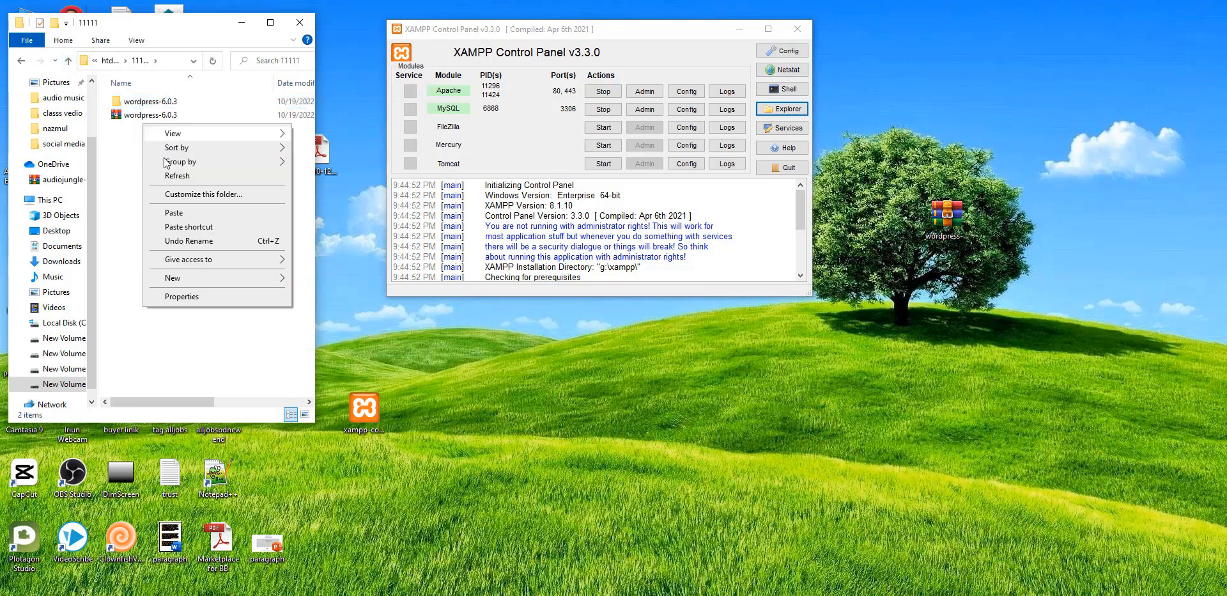
pyautogui.click(185, 213)
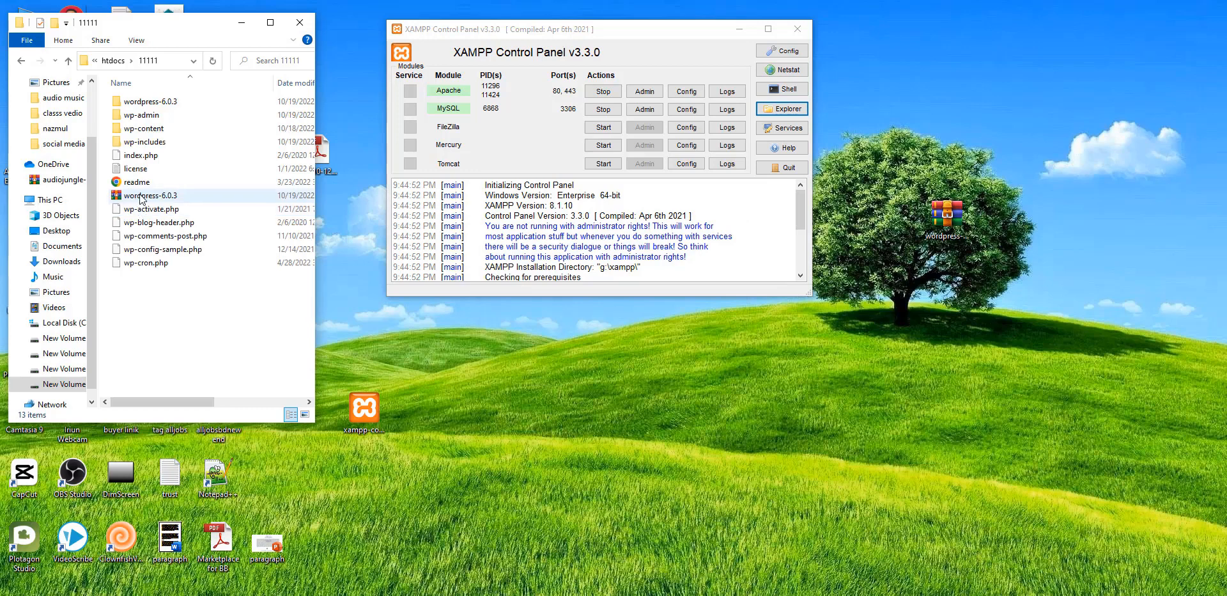
# Step: Delete the wordpress-6.0.3 archive and the leftover extracted folder
pyautogui.click(142, 197)
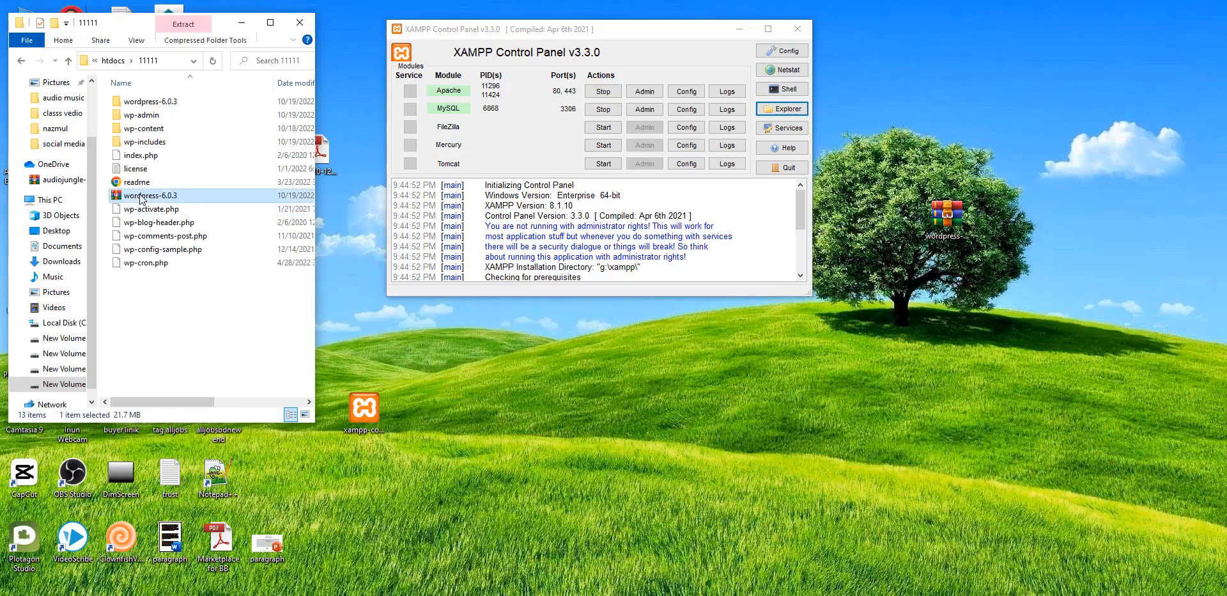
pyautogui.keyDown('ctrl'); pyautogui.click(164, 106); pyautogui.keyUp('ctrl')
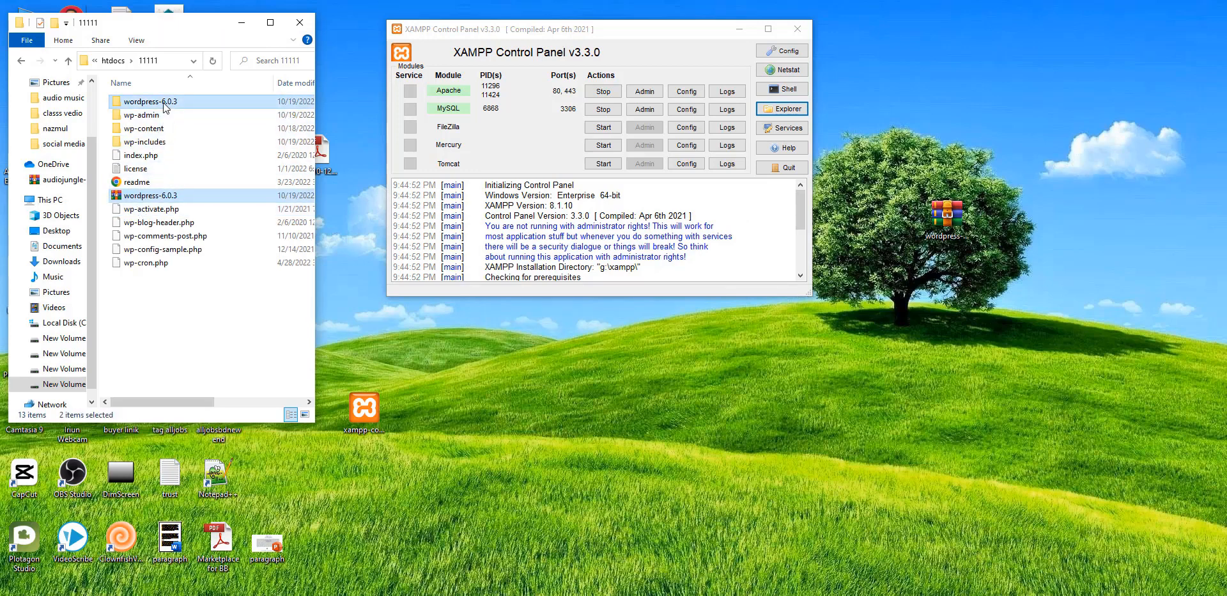
pyautogui.press('Delete')
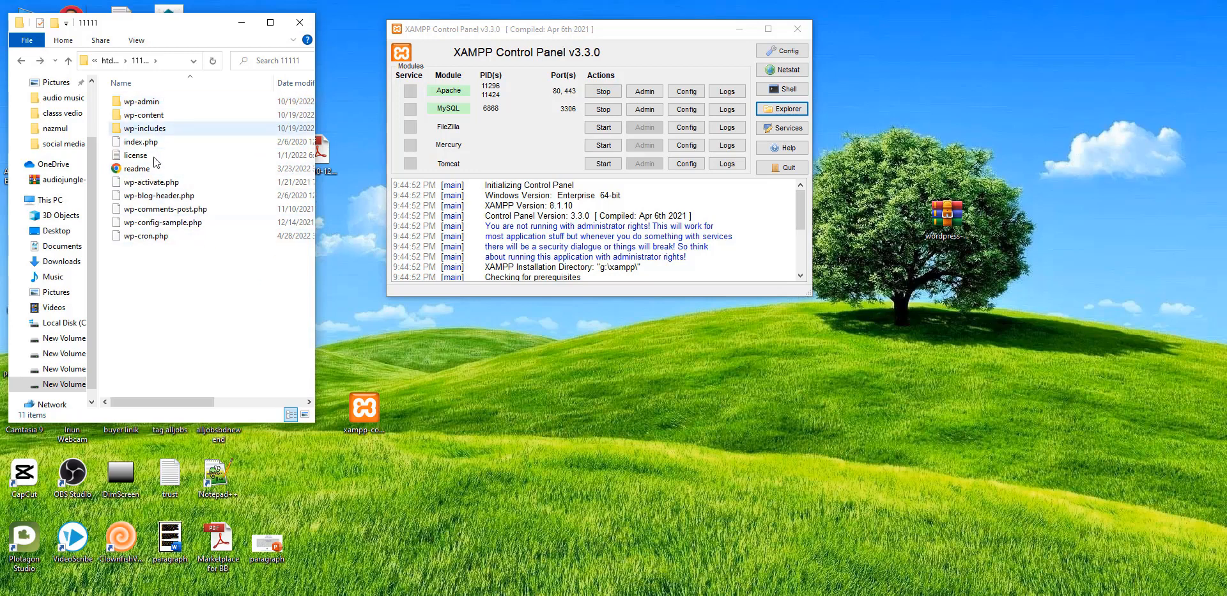
# Step: Return to htdocs, leave 11111's name unchanged, and check the WordPress files in nazmul
pyautogui.click(68, 61)
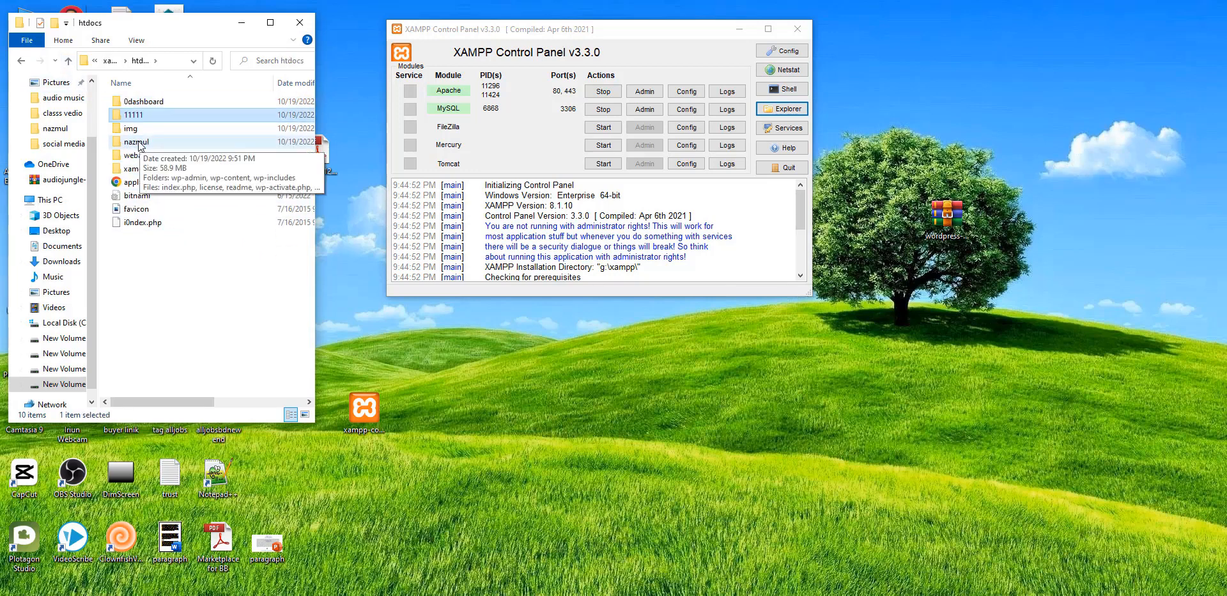
pyautogui.click(151, 115)
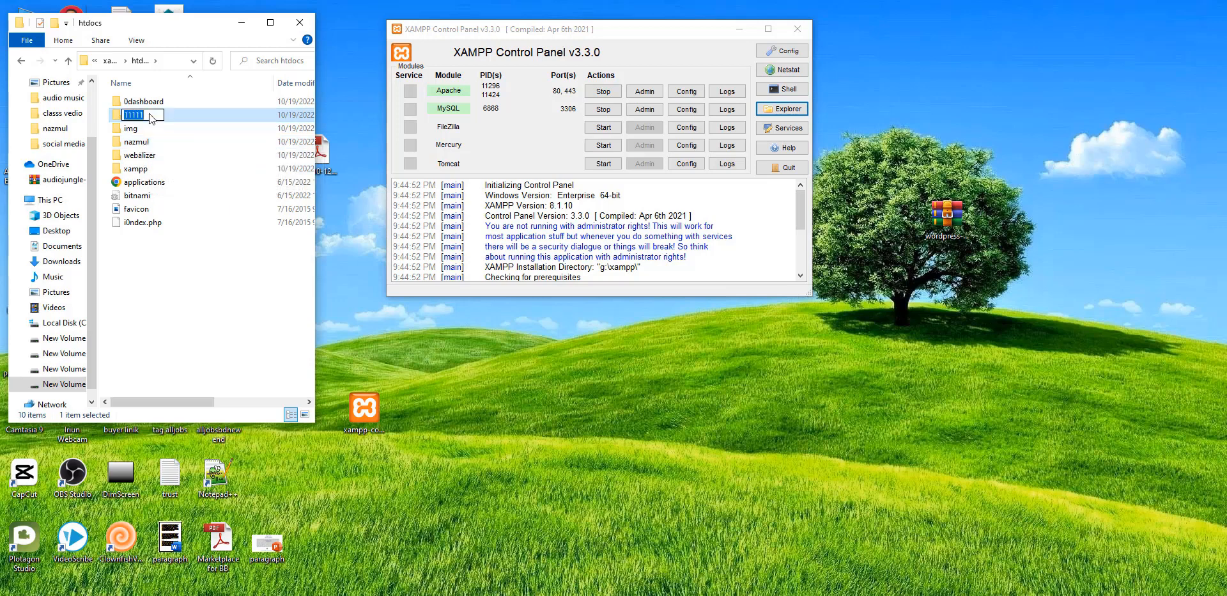
pyautogui.click(169, 114)
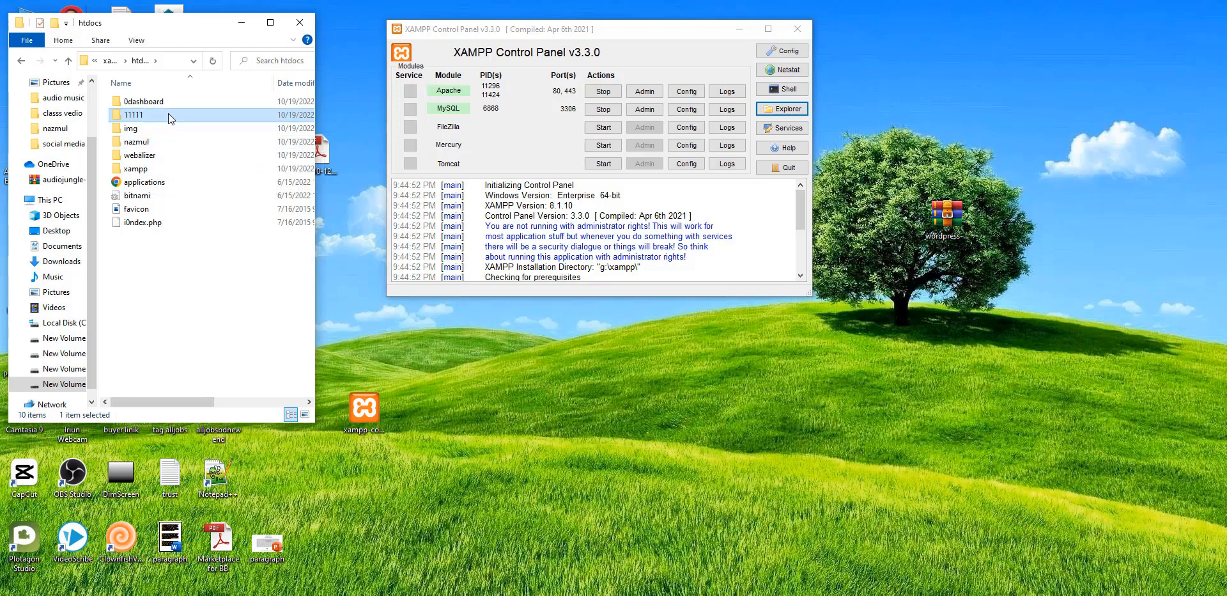
pyautogui.doubleClick(150, 141)
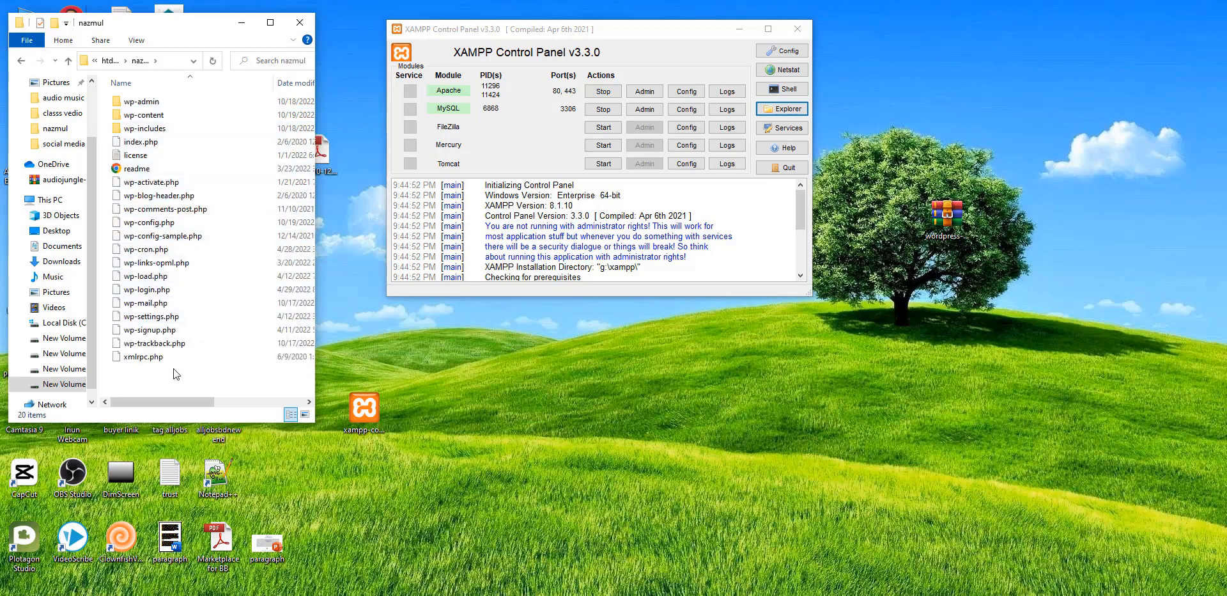
pyautogui.click(68, 60)
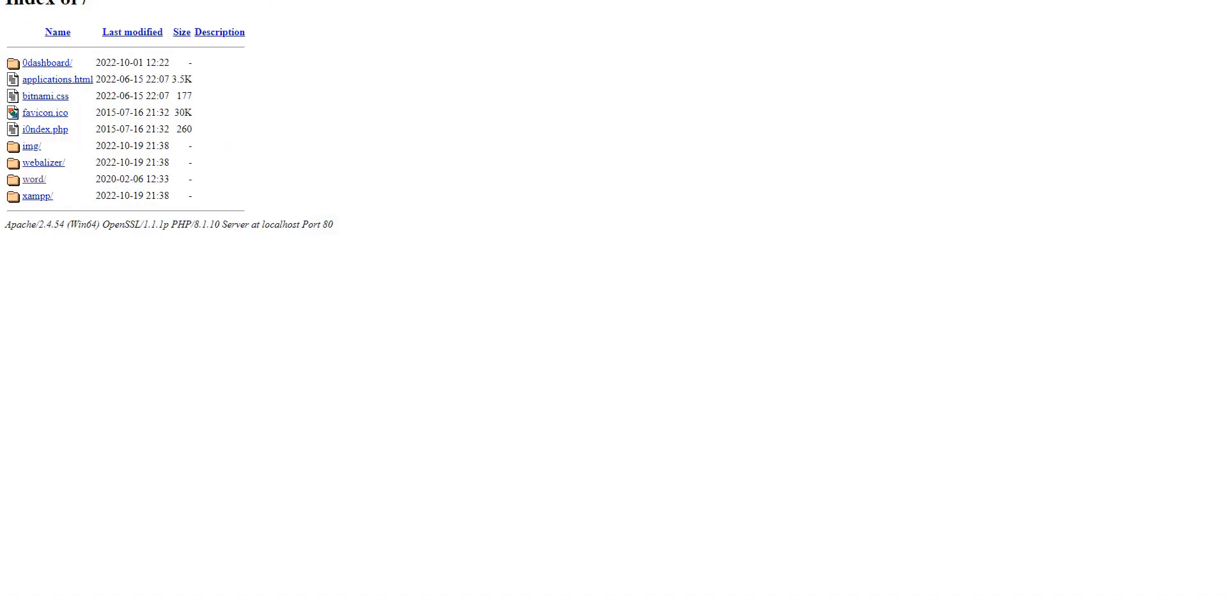
# Step: Open localhost/nazmul, continue with English (United States), then view phpMyAdmin's Databases page
pyautogui.press('F5')
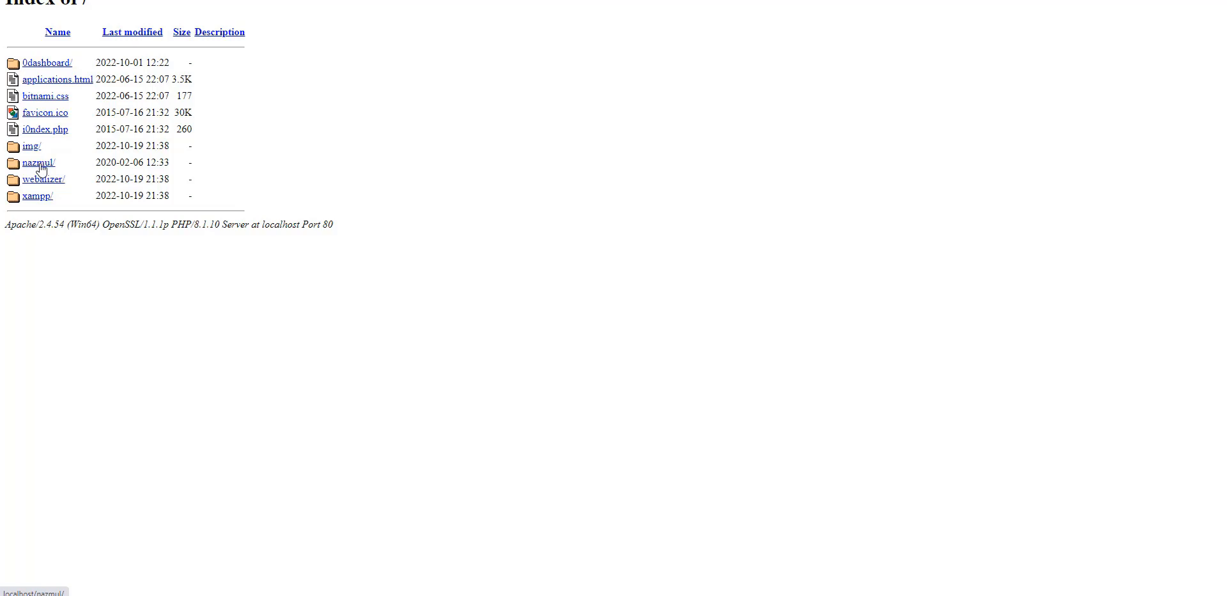
pyautogui.click(40, 167)
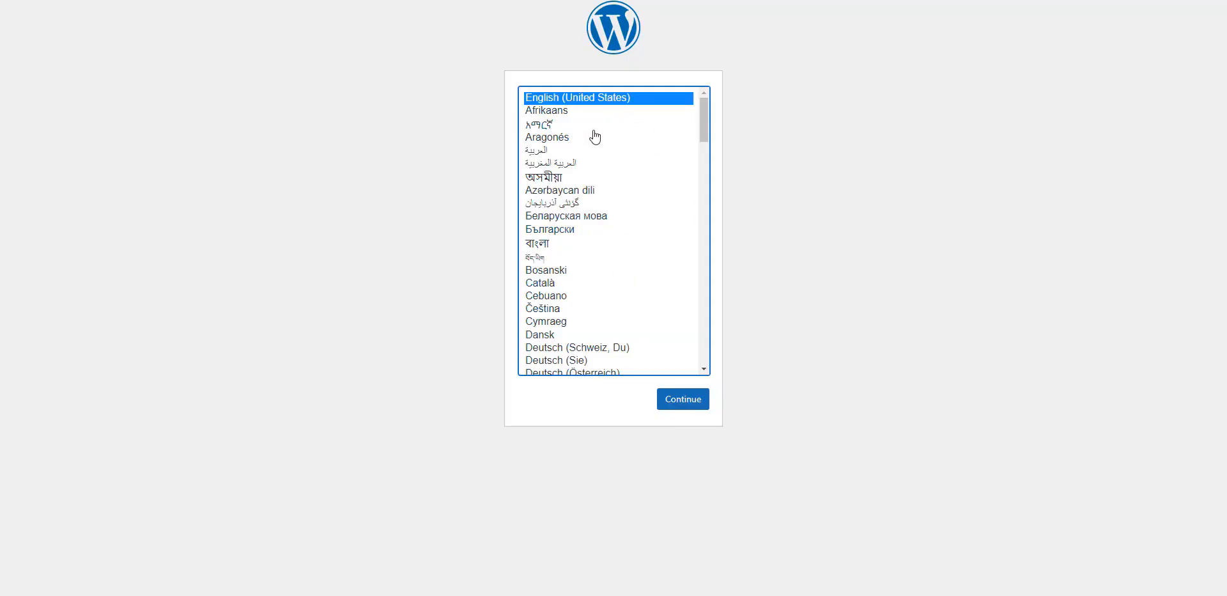
pyautogui.click(681, 401)
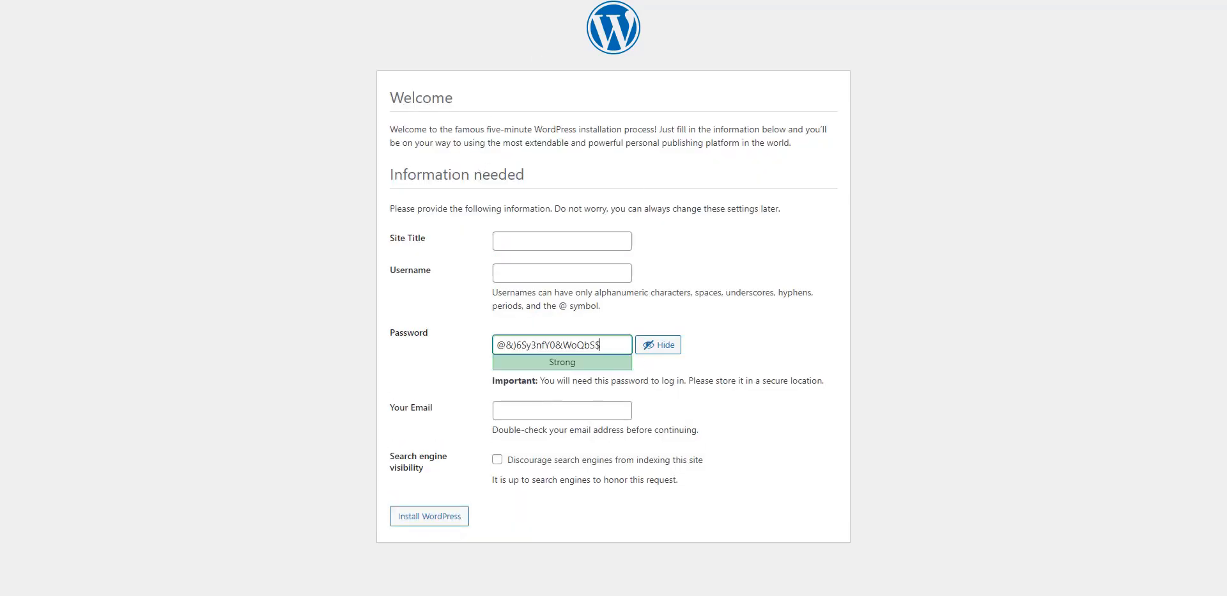
pyautogui.click(377, 0)
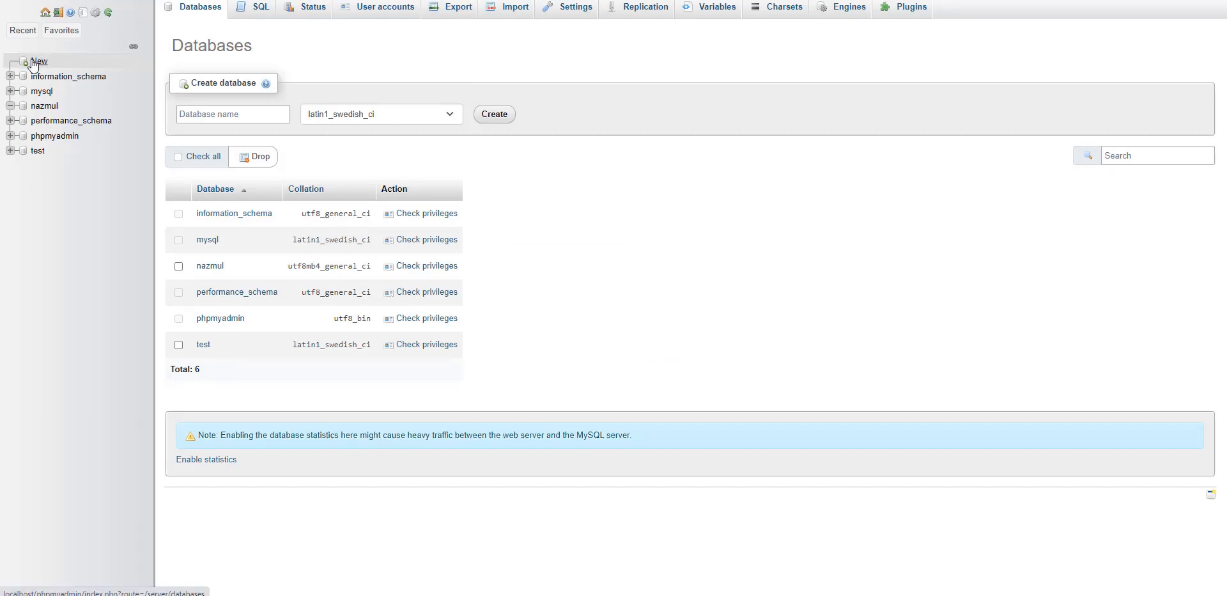
# Step: Browse phpMyAdmin's collation list, leaving latin1_swedish_ci, then return to the WordPress database form
pyautogui.click(208, 113)
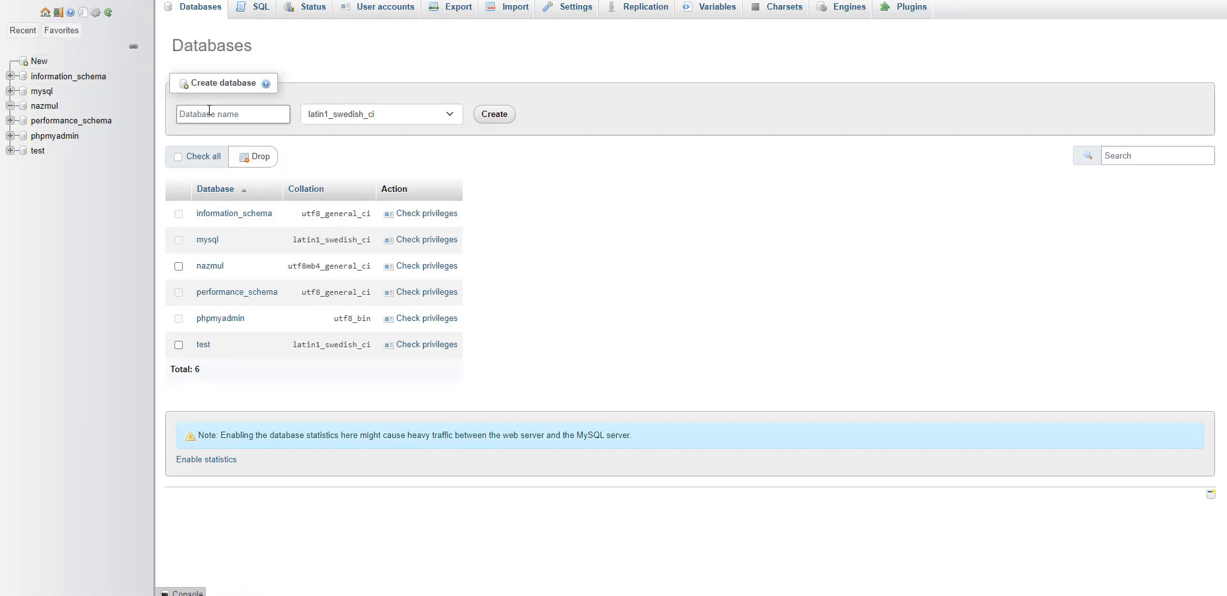
pyautogui.click(366, 116)
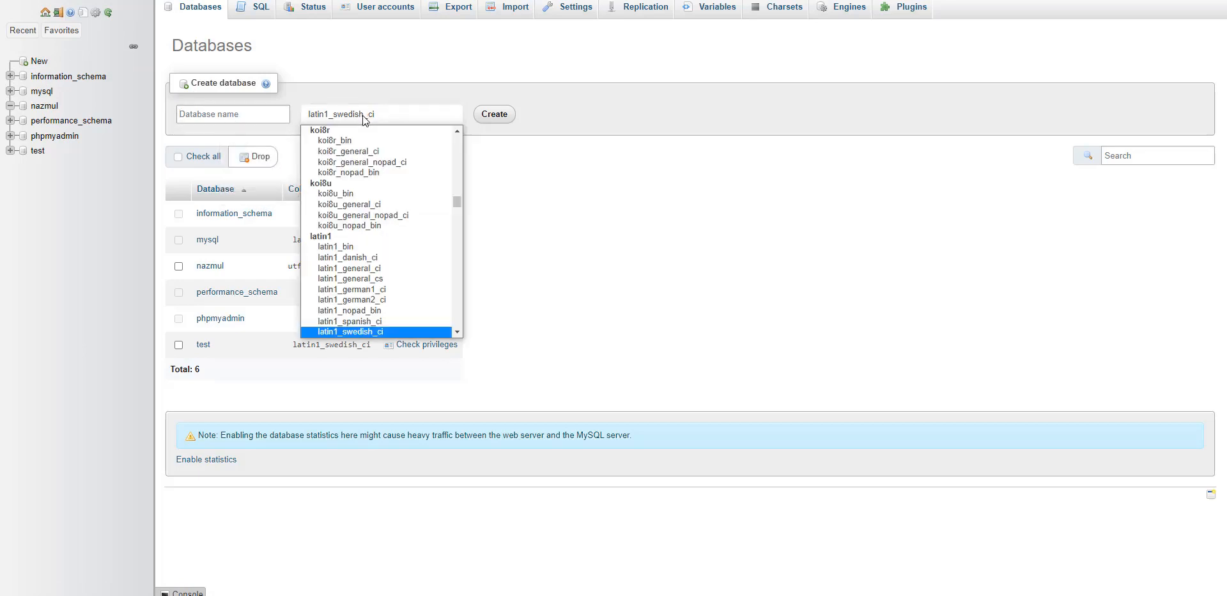
pyautogui.click(517, 170)
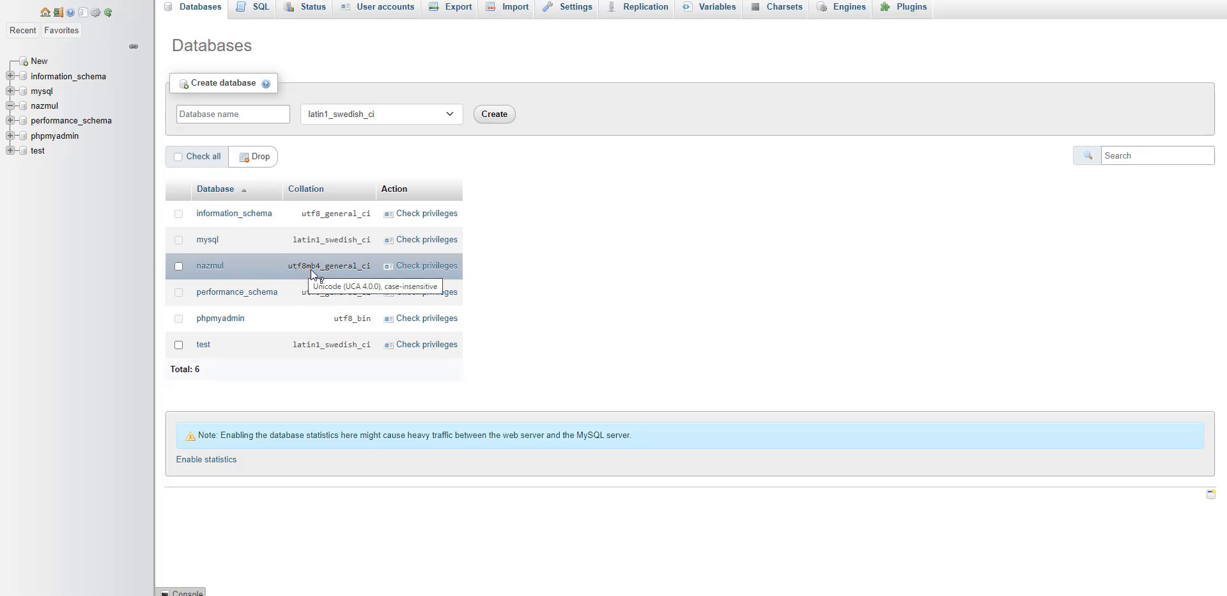
pyautogui.click(347, 124)
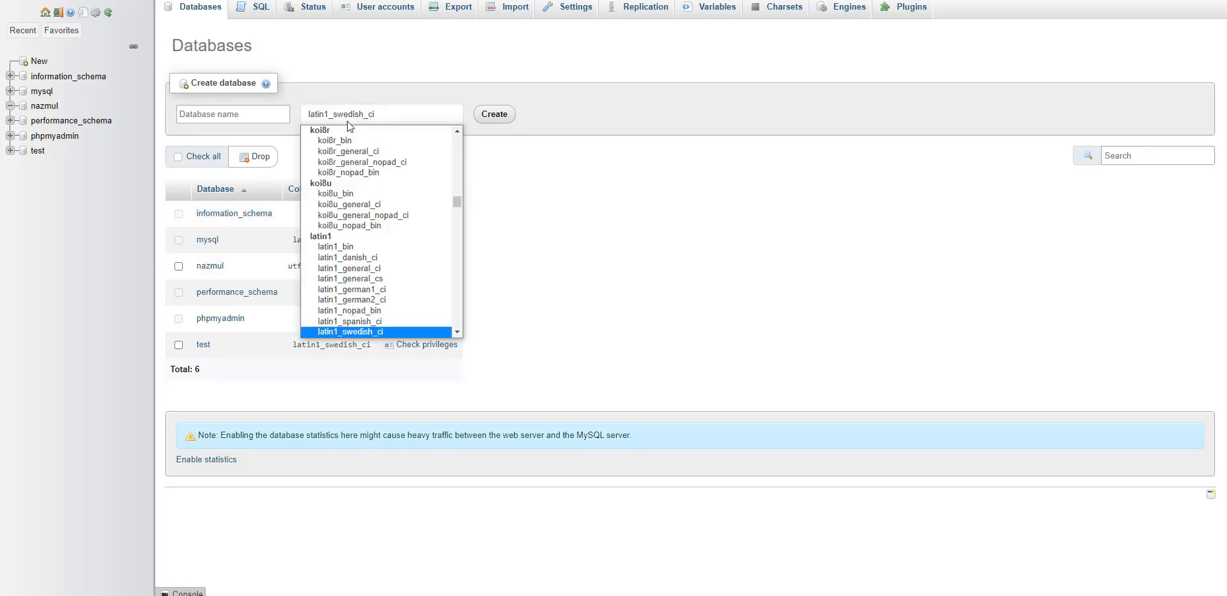
pyautogui.scroll(-20, 347, 220)
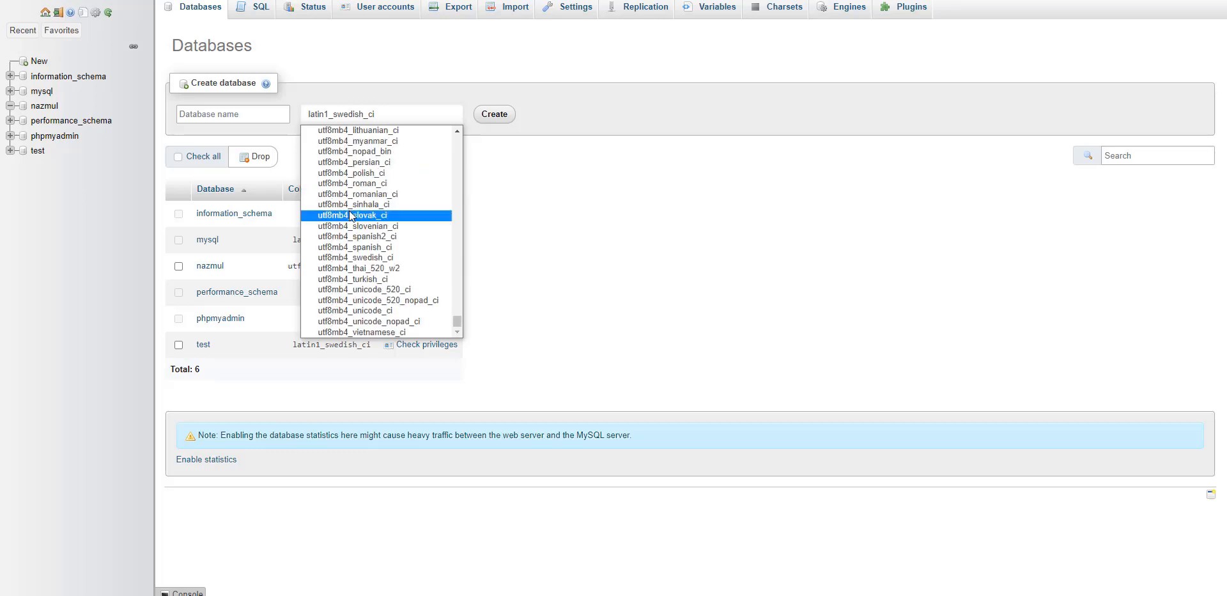
pyautogui.scroll(5, 347, 221)
pyautogui.click(251, 115)
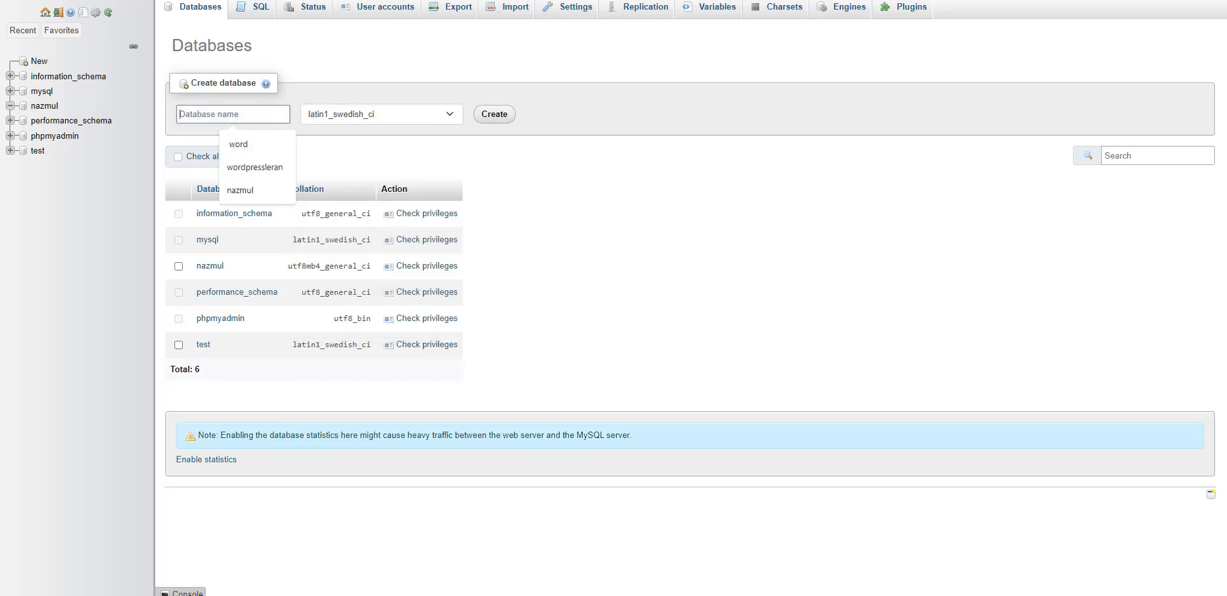
pyautogui.hotkey('ctrl', 't')
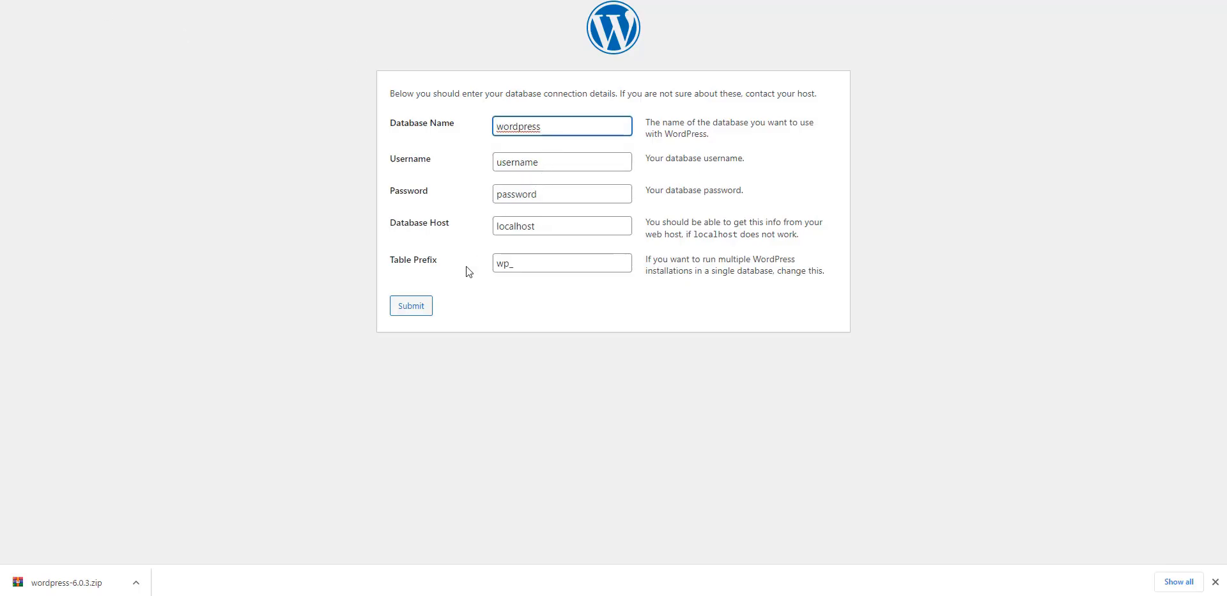
# Step: Edit the Database Name value 'wordpress' in the connection form, retyping its ending 'rd'
pyautogui.click(564, 131)
pyautogui.doubleClick(515, 131)
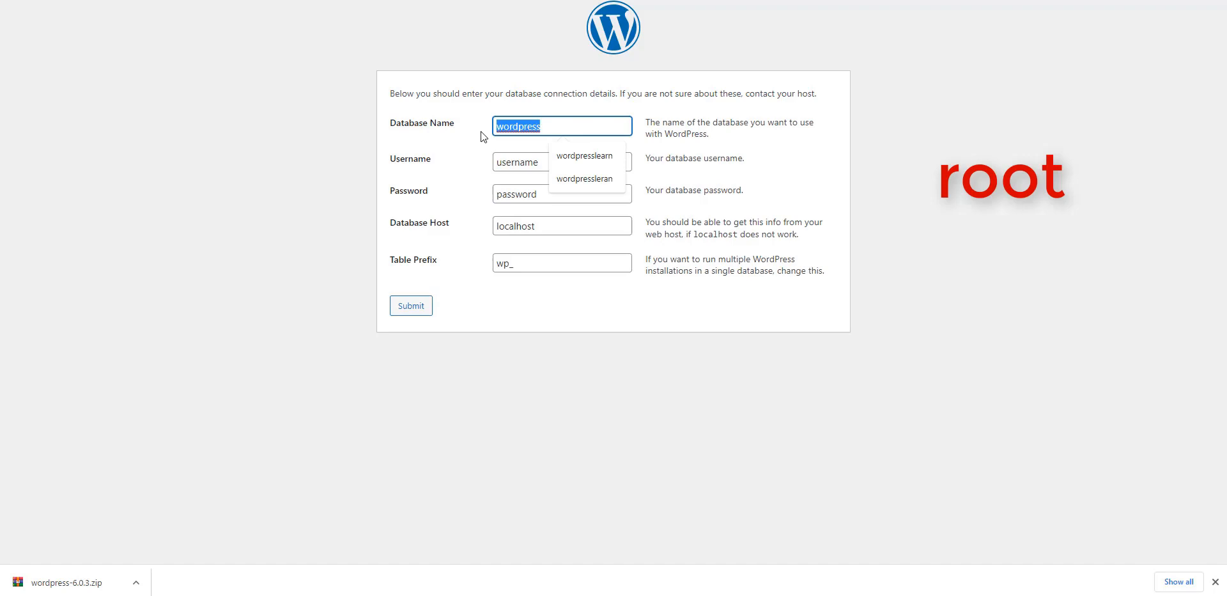
pyautogui.click(553, 124)
pyautogui.moveTo(553, 124); pyautogui.dragTo(468, 138)
pyautogui.click(553, 124)
pyautogui.write('\\\\')
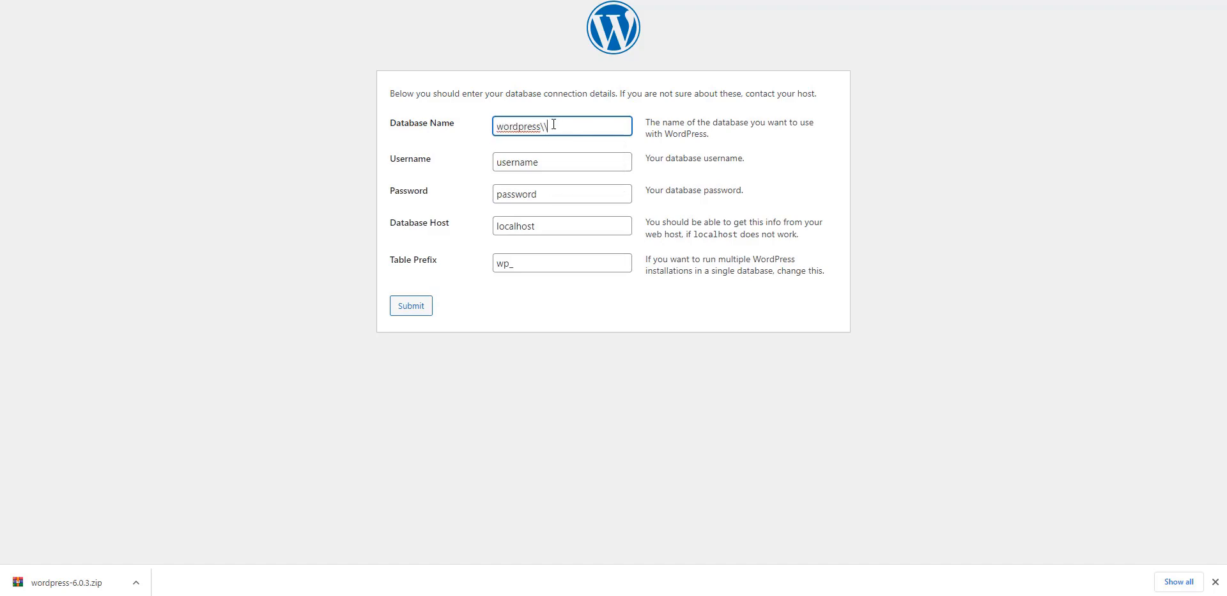
pyautogui.press('BackSpace')
pyautogui.press('BackSpace')
pyautogui.press('BackSpace')
pyautogui.press('BackSpace')
pyautogui.press('BackSpace')
pyautogui.press('BackSpace')
pyautogui.press('BackSpace')
pyautogui.press('BackSpace')
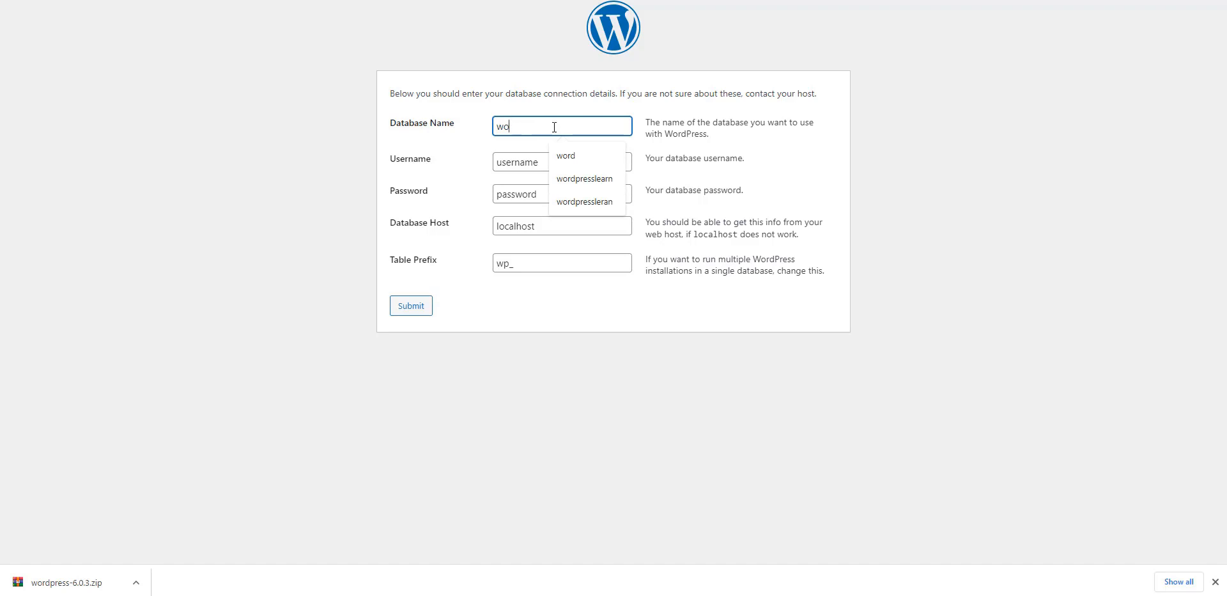
pyautogui.write('rd')
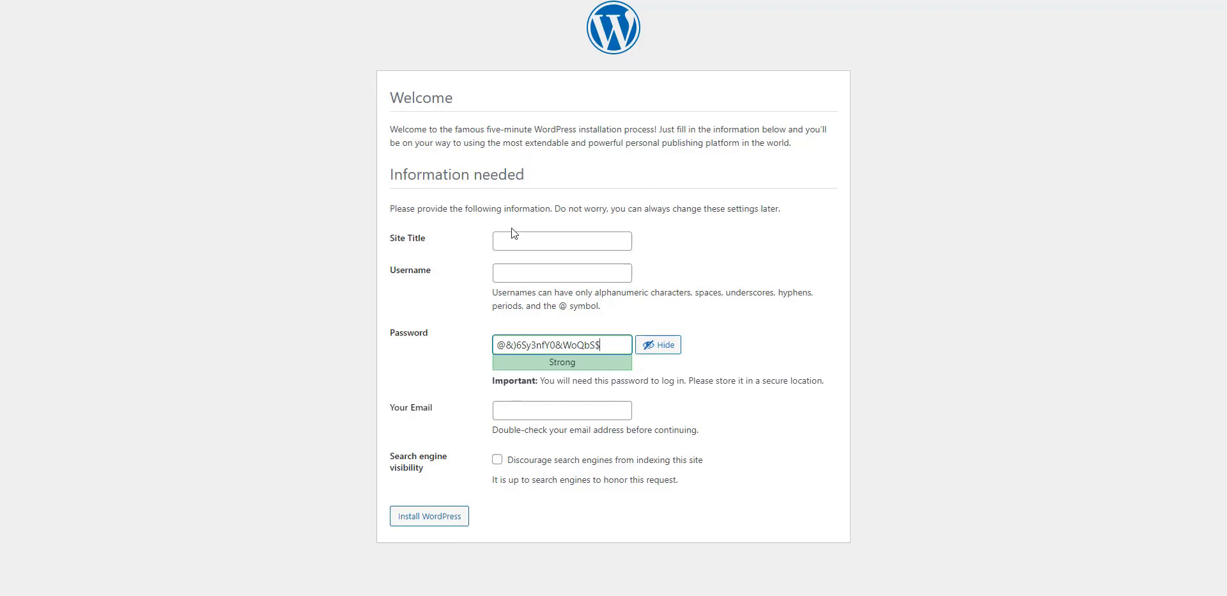
# Step: Enter the site title 'portfolio' and the admin username
pyautogui.click(521, 242)
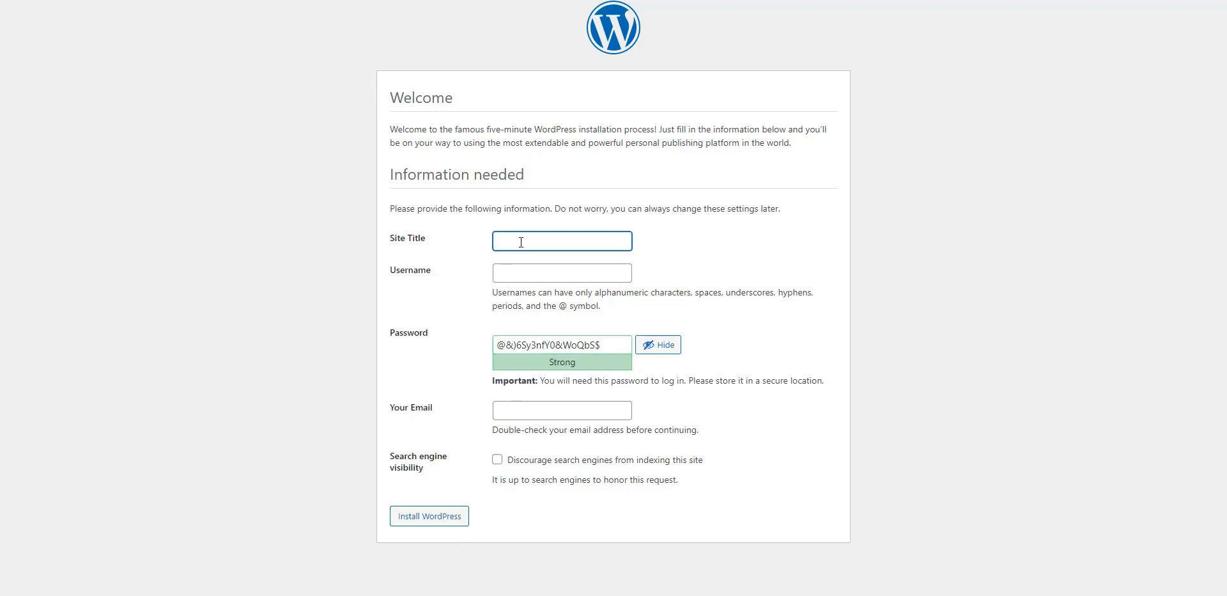
pyautogui.write('portfolio')
pyautogui.click(529, 272)
pyautogui.write('nazm')
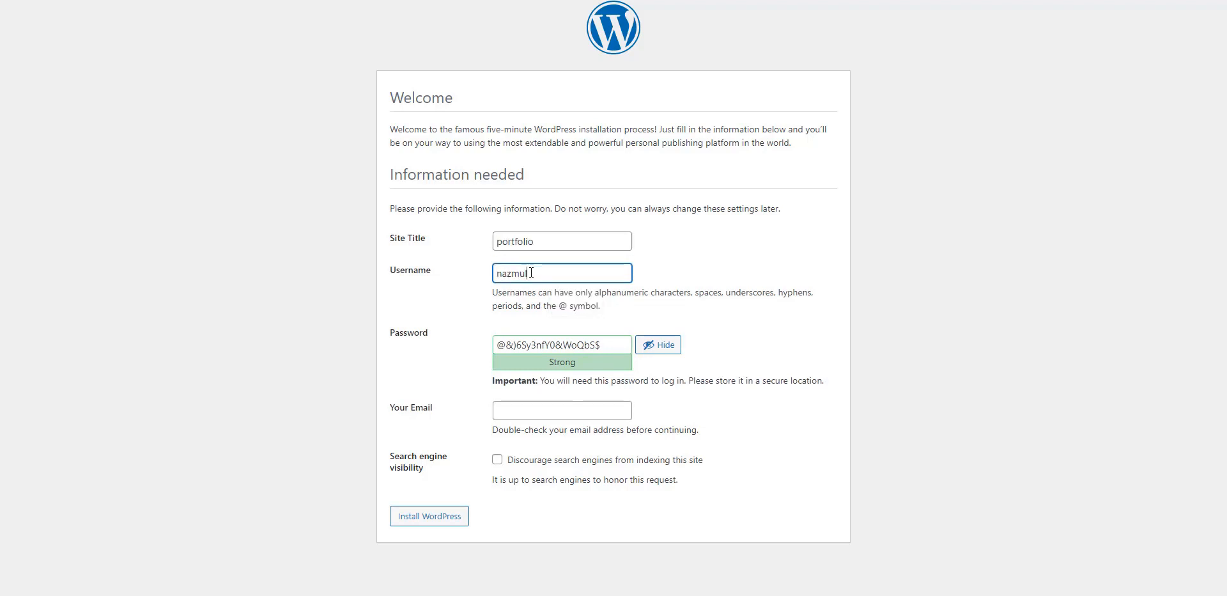
pyautogui.write('ul')
# Step: Replace the generated password with a weak one, confirm it, add the admin e-mail, and install
pyautogui.moveTo(607, 343); pyautogui.dragTo(464, 348)
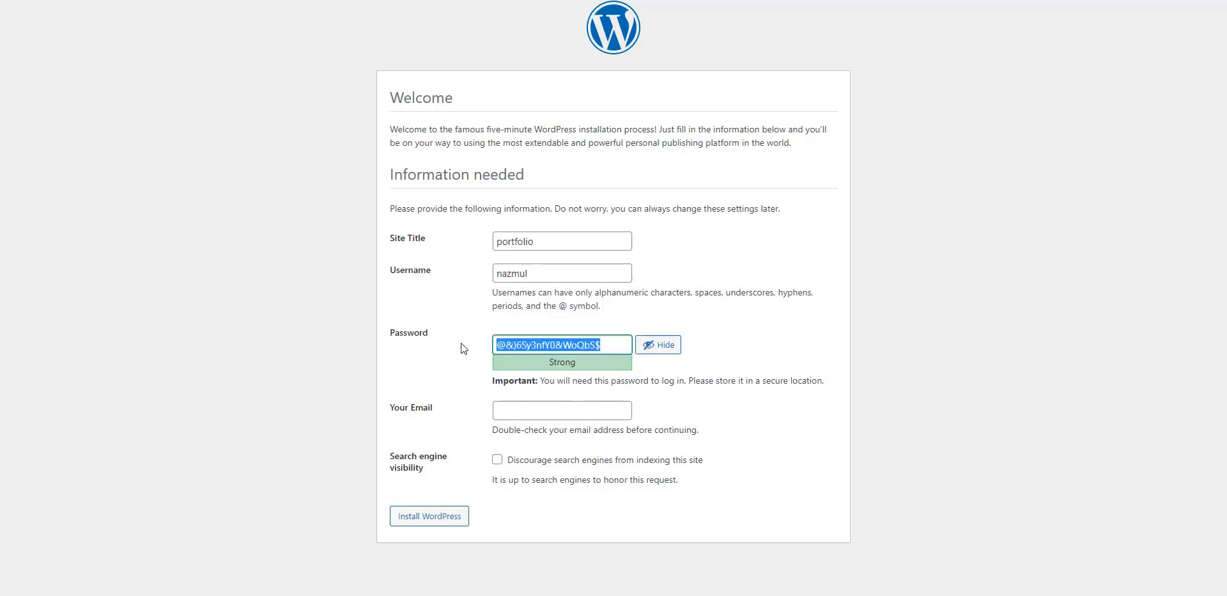
pyautogui.write('123456')
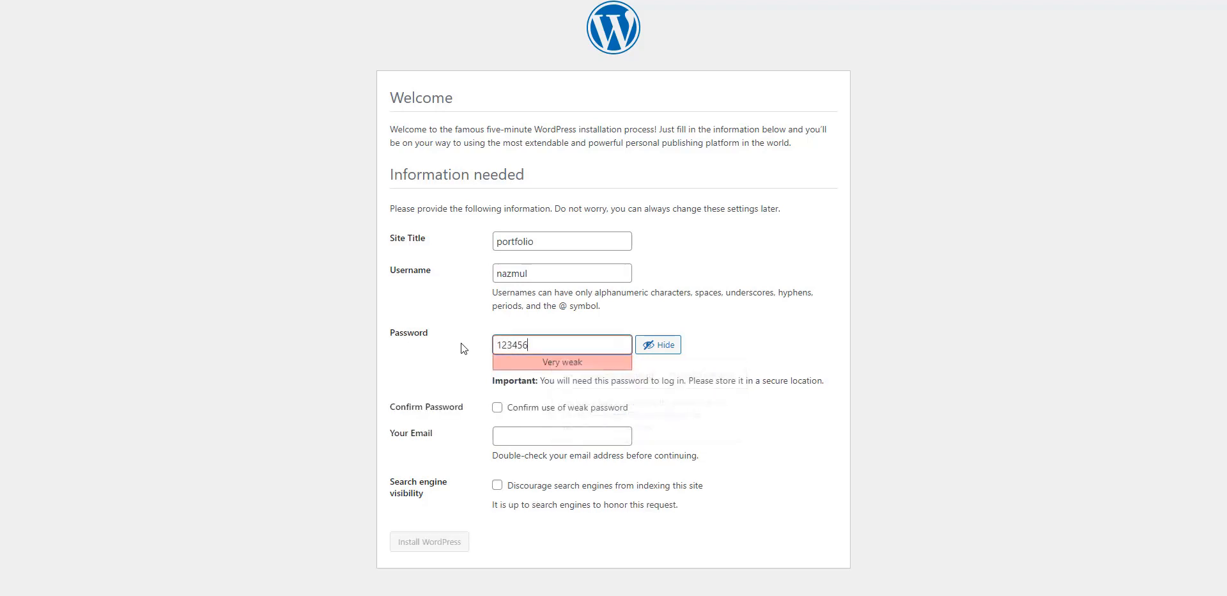
pyautogui.click(474, 363)
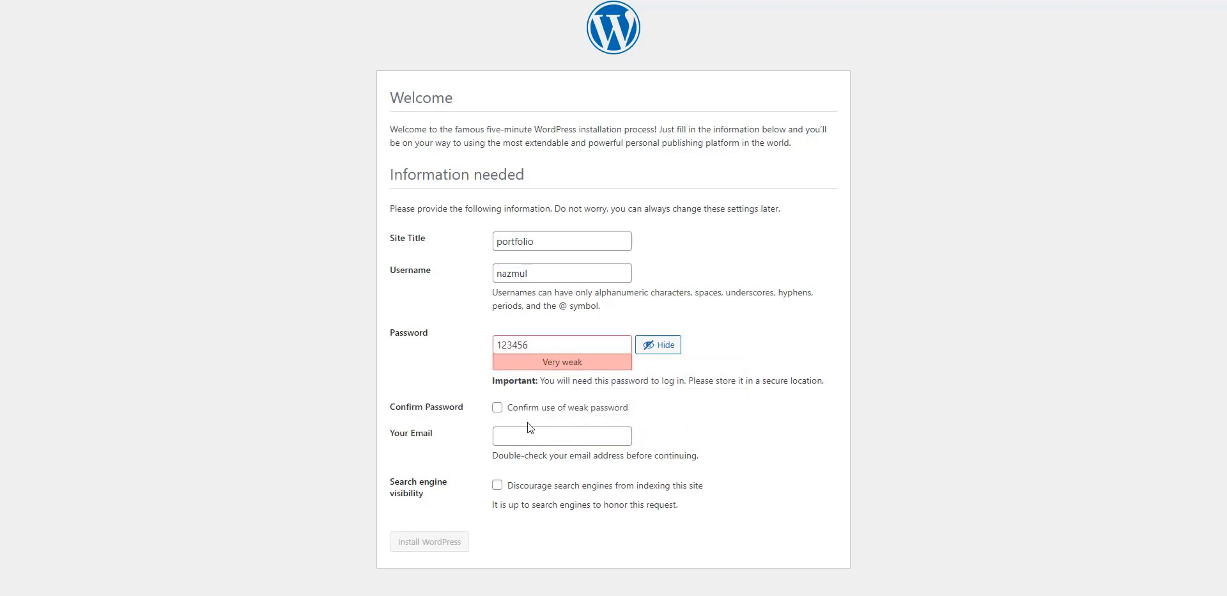
pyautogui.click(497, 408)
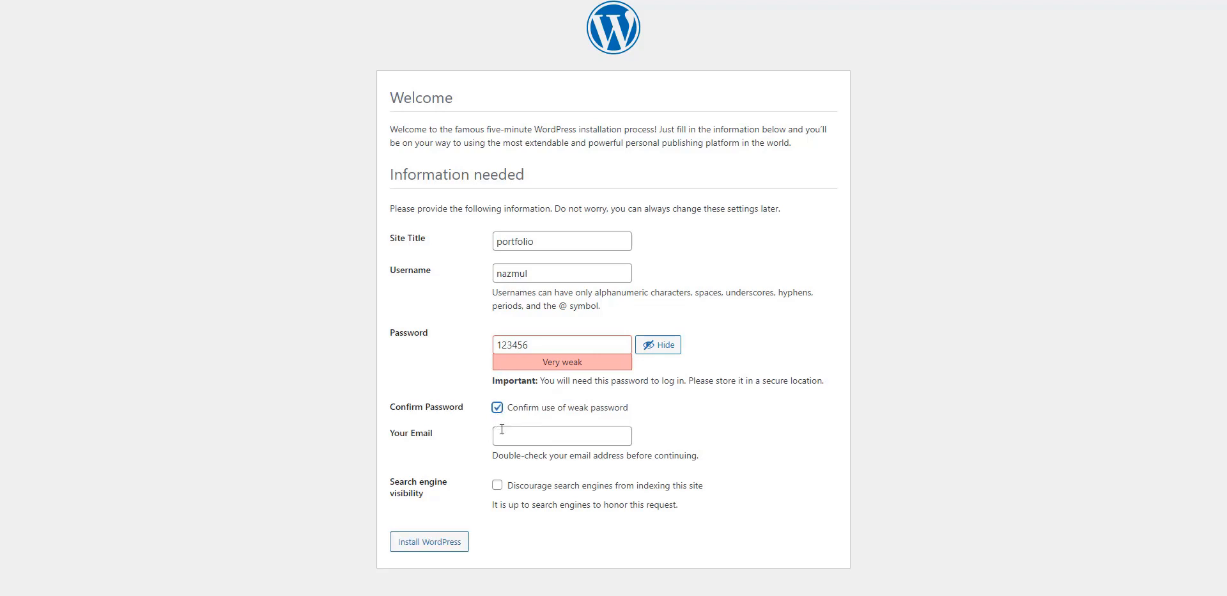
pyautogui.click(510, 435)
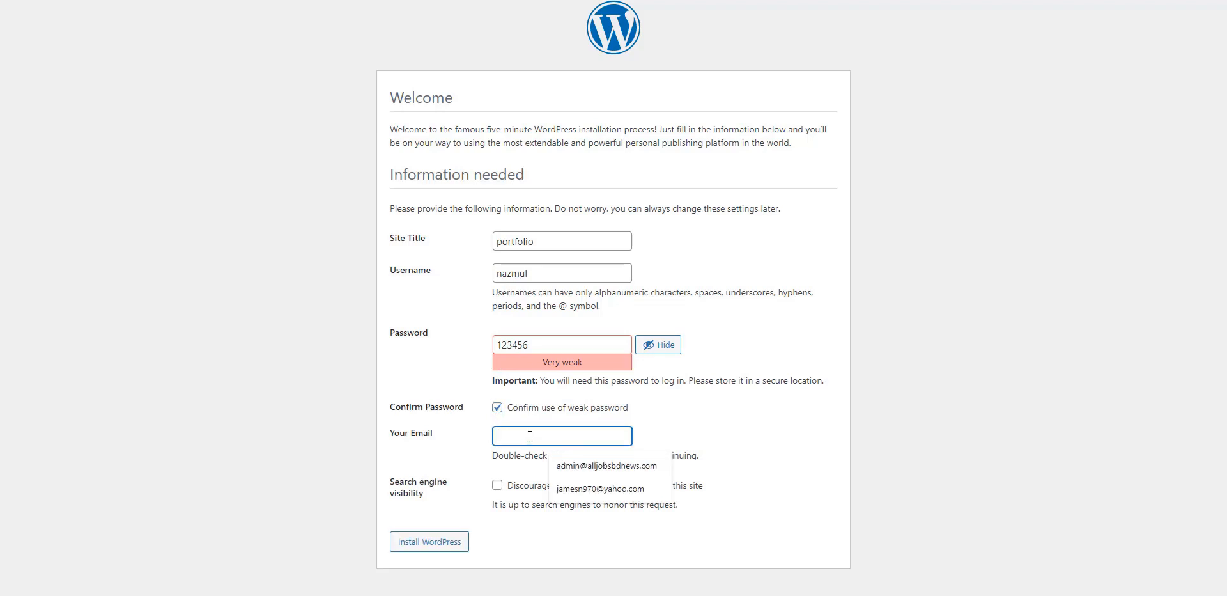
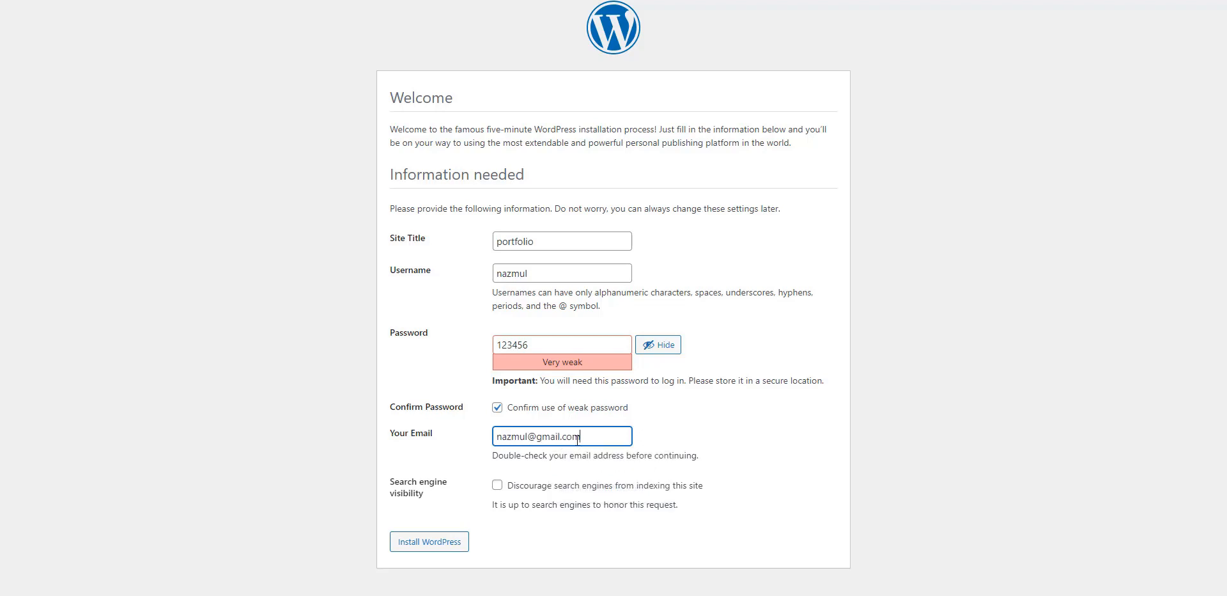
pyautogui.click(438, 544)
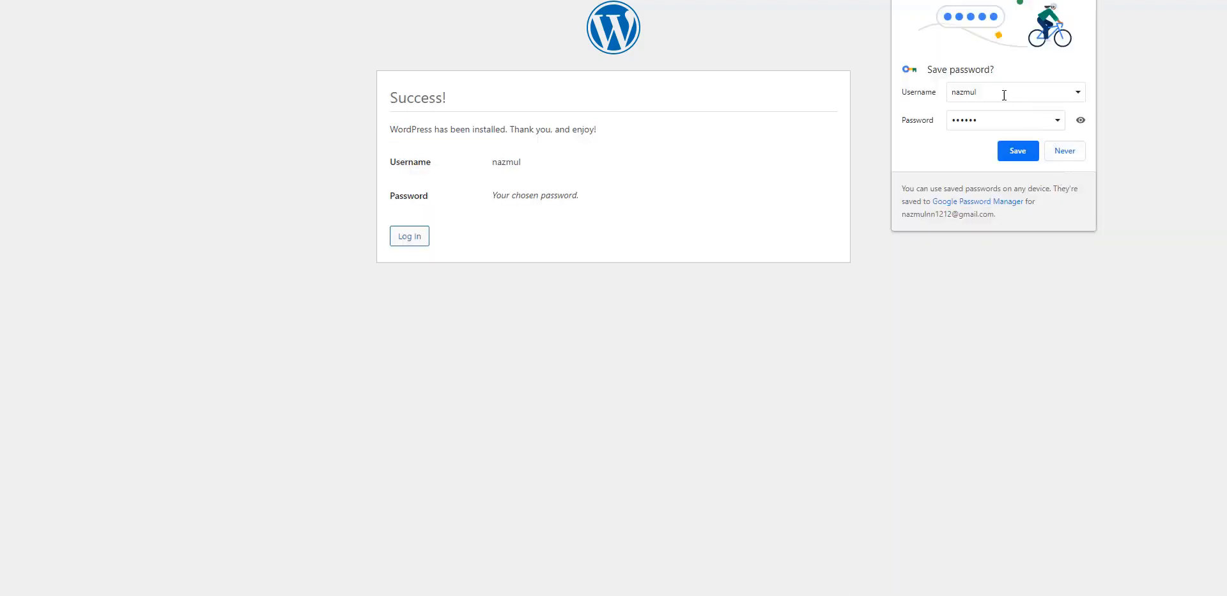
# Step: Save the new login in Chrome and go from the Success! page to the login form
pyautogui.click(1014, 152)
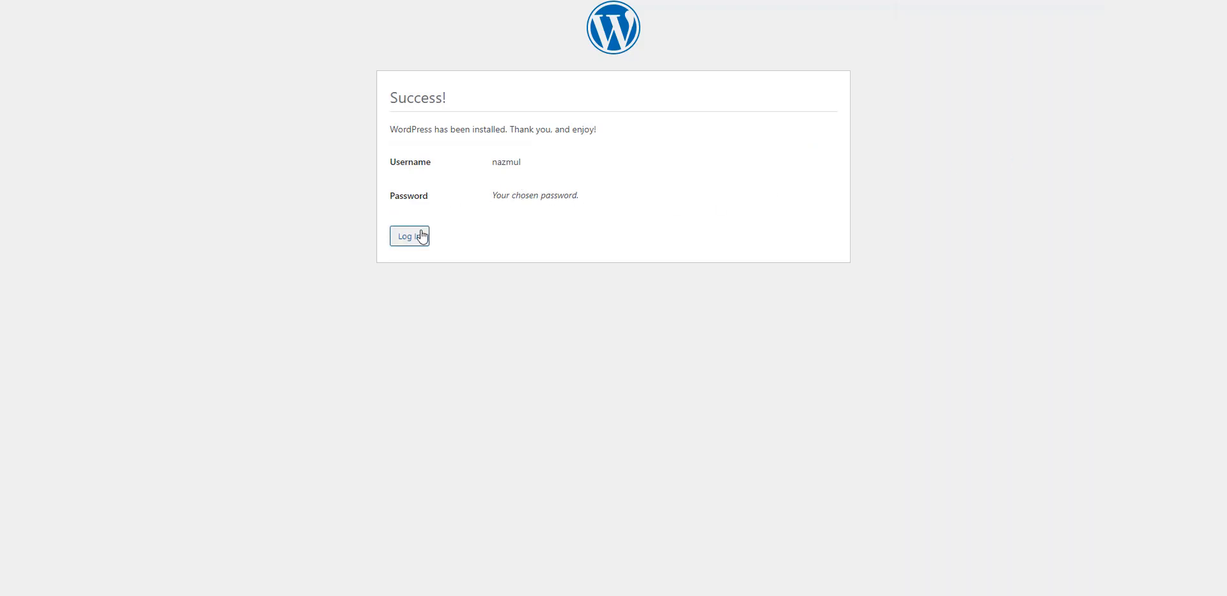
pyautogui.moveTo(447, 97); pyautogui.dragTo(366, 98)
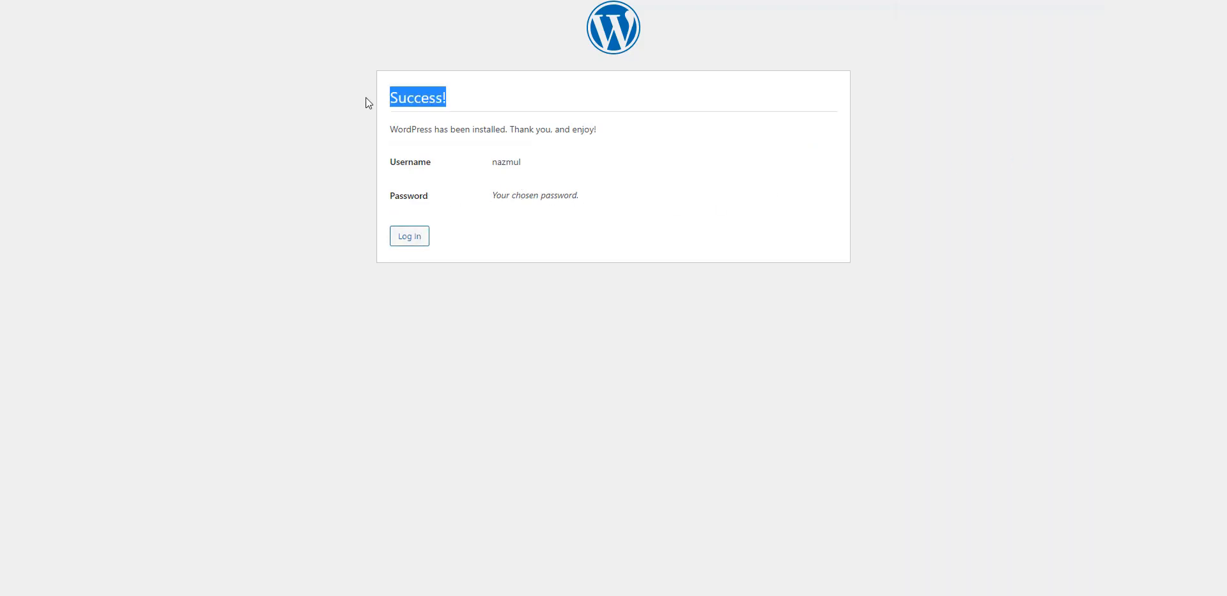
pyautogui.click(417, 234)
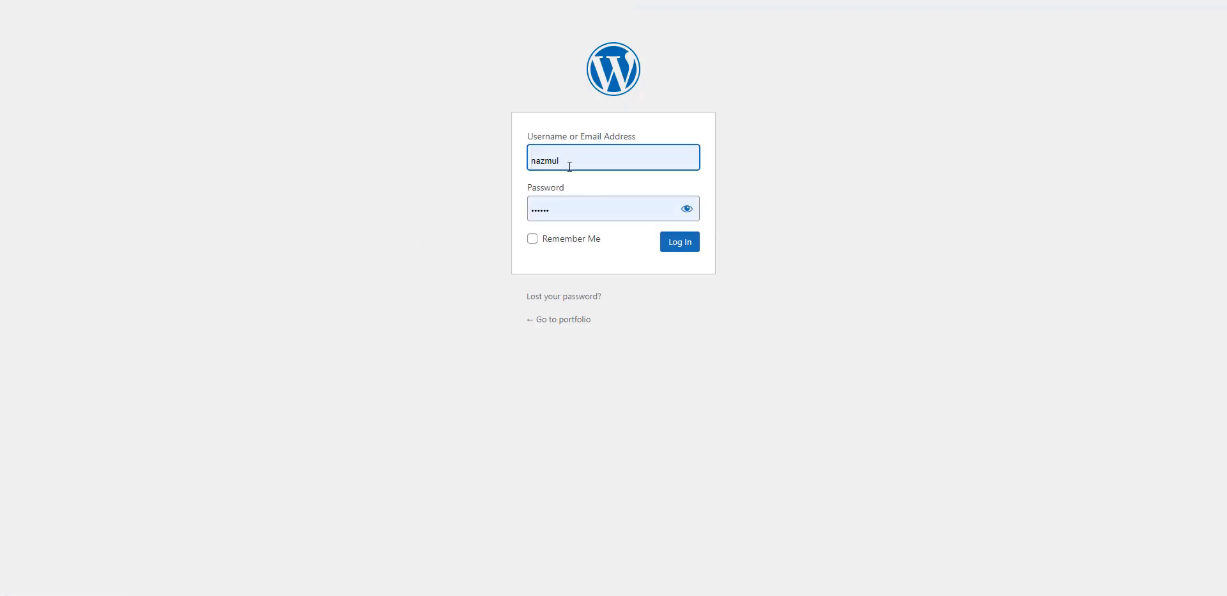
# Step: Log in with the filled-in admin username and password, dismissing Chrome's password suggestions
pyautogui.click(570, 167)
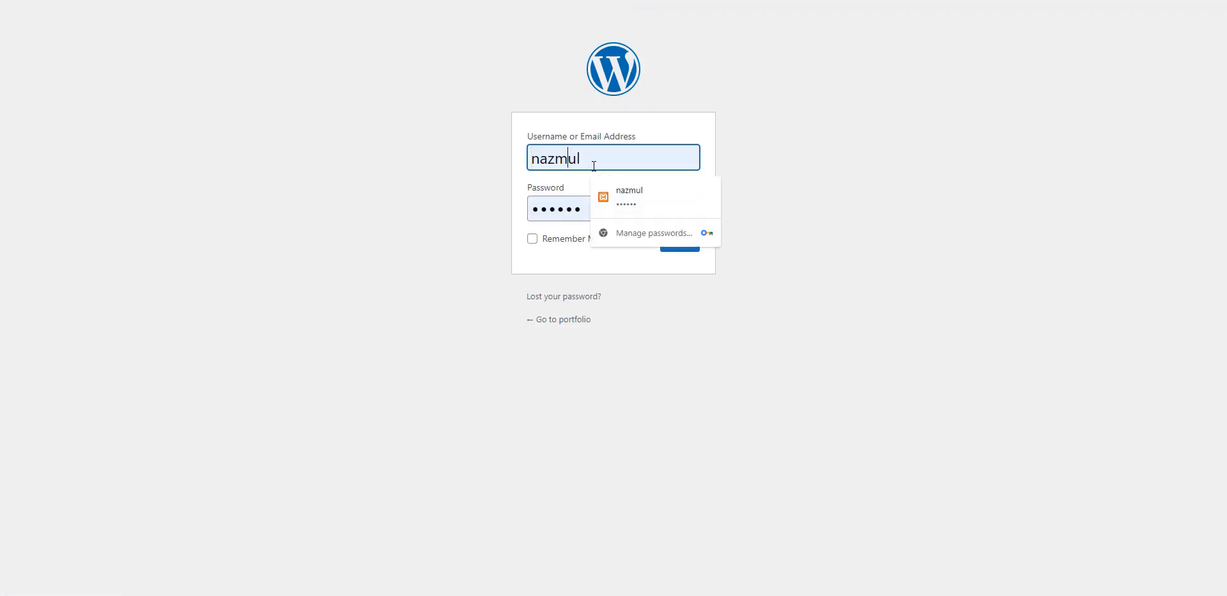
pyautogui.moveTo(594, 166); pyautogui.dragTo(531, 161)
pyautogui.doubleClick(560, 206)
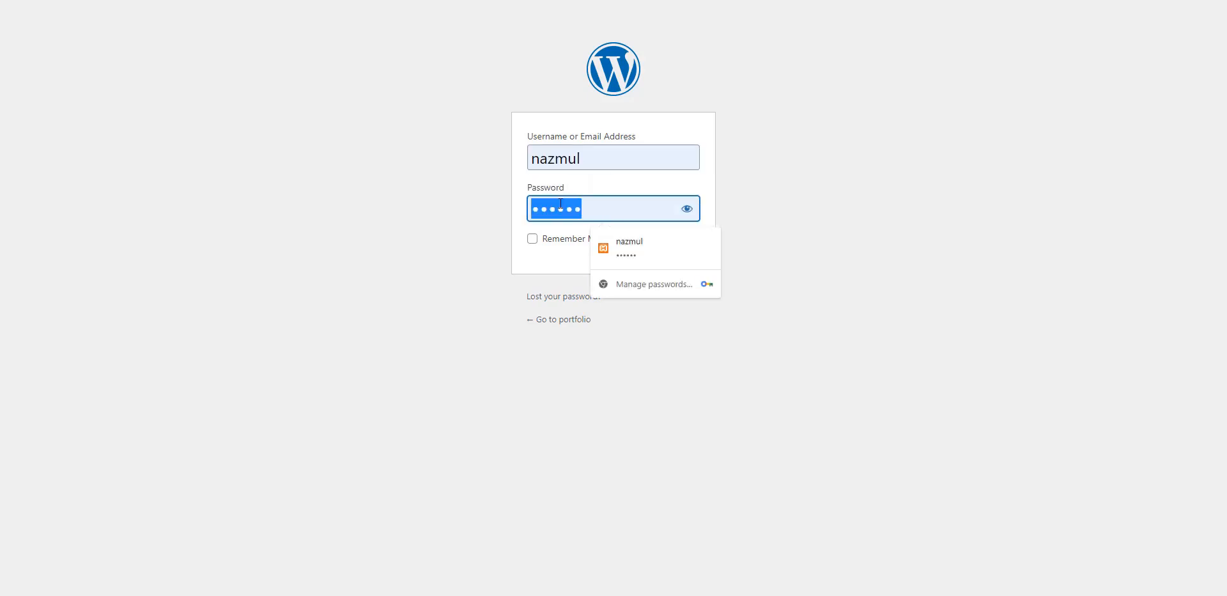
pyautogui.click(543, 263)
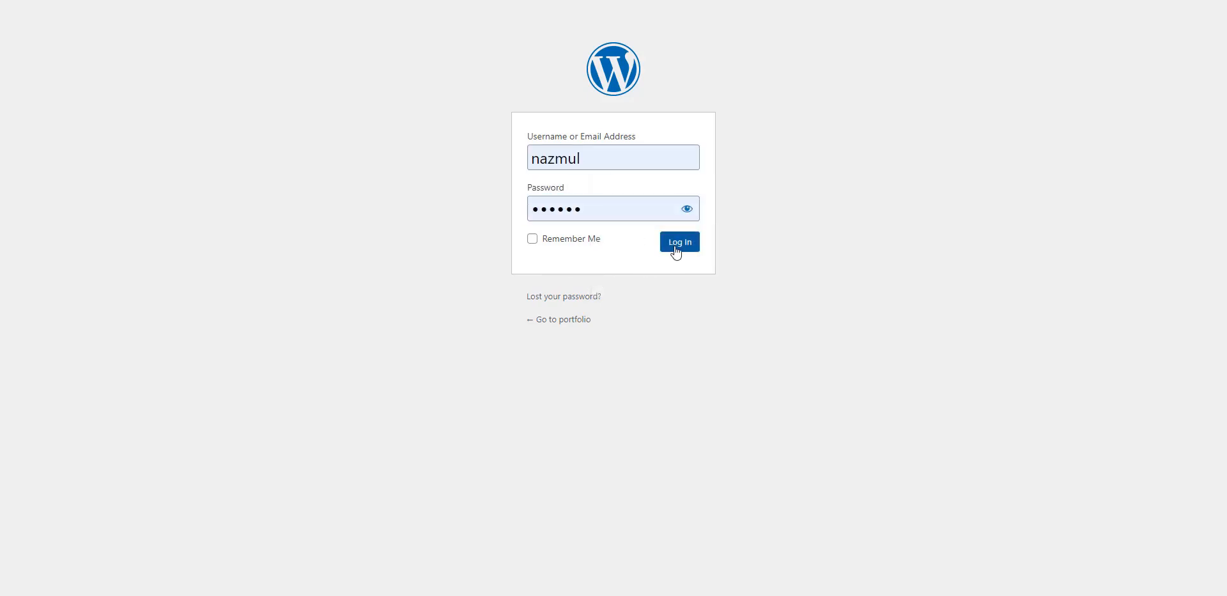
pyautogui.click(672, 245)
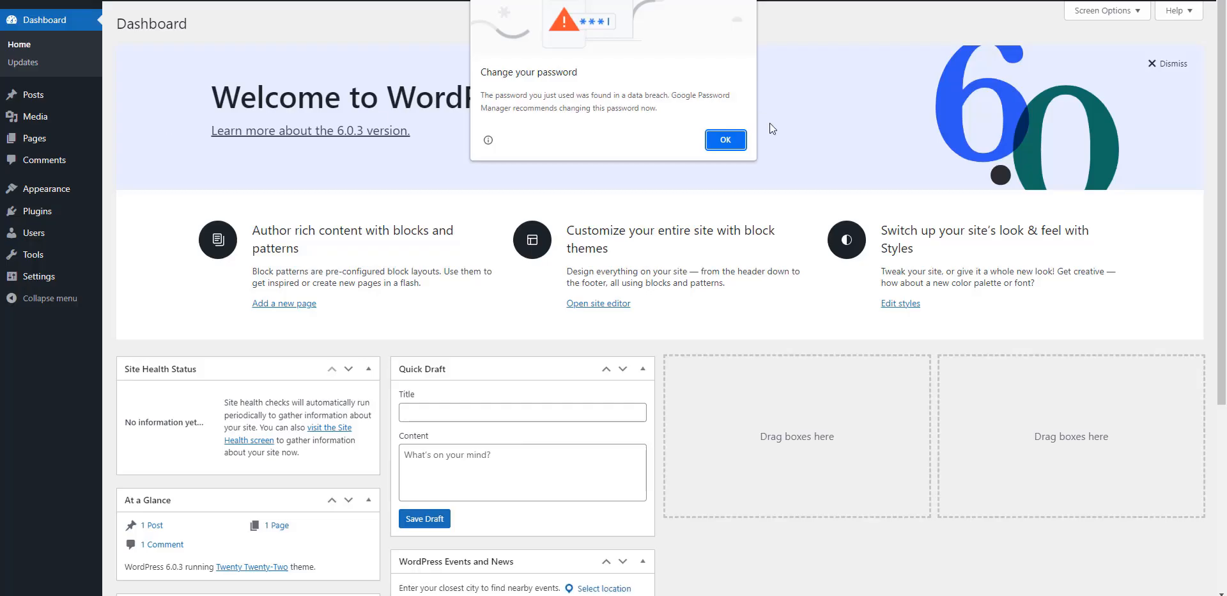
# Step: Dismiss the breached-password warning, look over the Dashboard menu, and switch to the XAMPP Control Panel
pyautogui.click(728, 139)
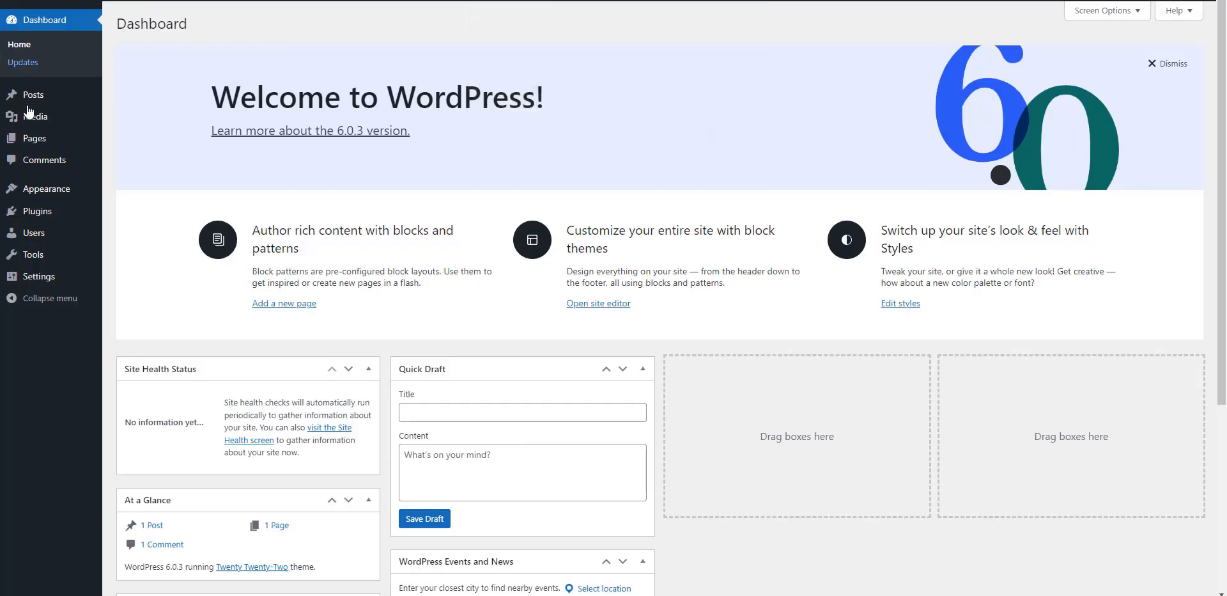
pyautogui.scroll(-5, 37, 217)
pyautogui.scroll(5, 37, 227)
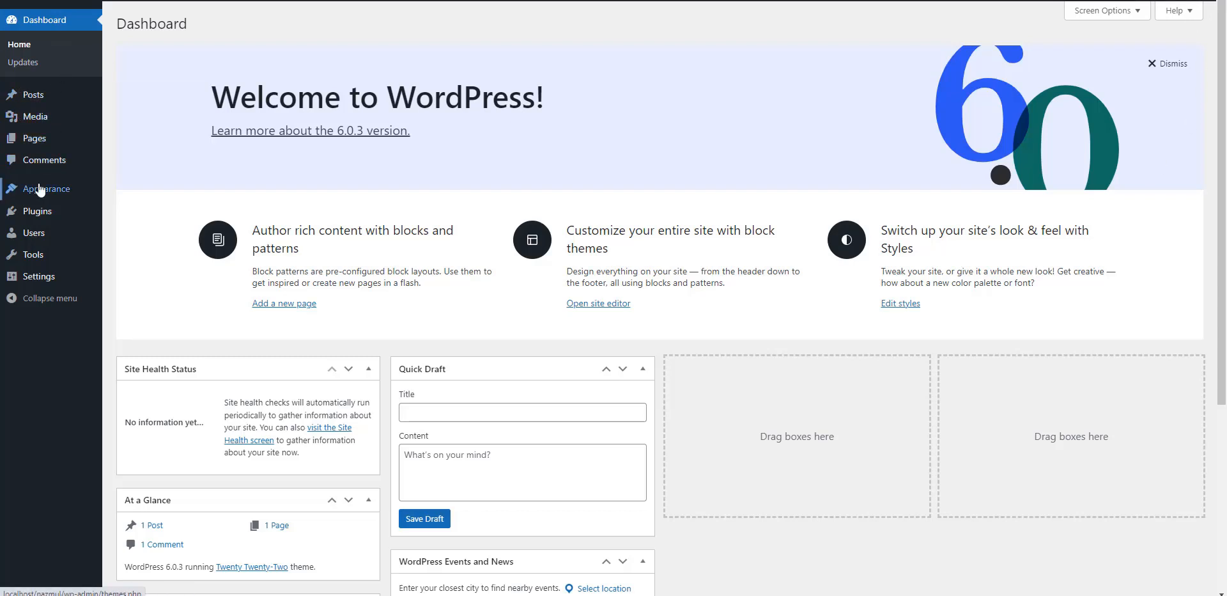
pyautogui.moveTo(53, 198)
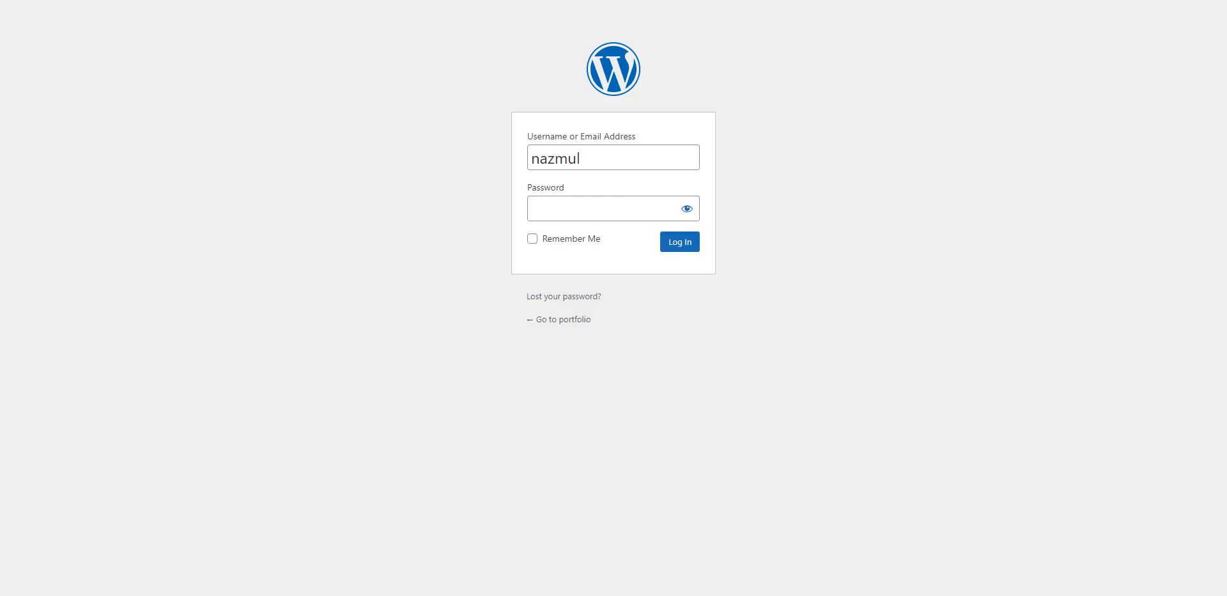
pyautogui.hotkey('alt', 'Tab')
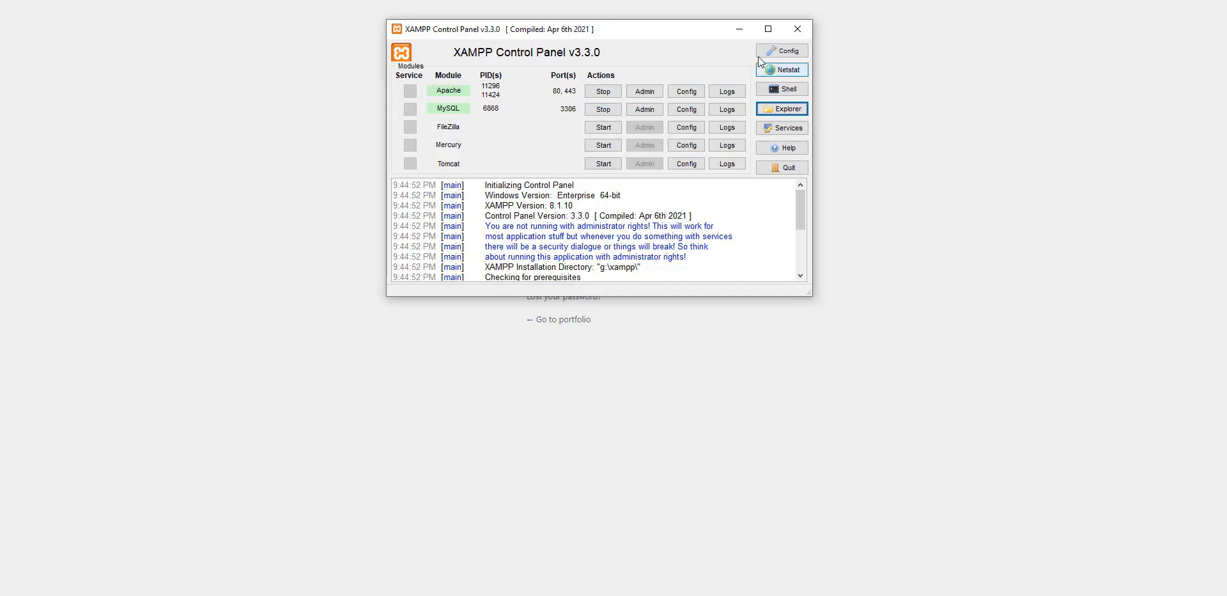
# Step: Minimize the XAMPP Control Panel so the WordPress login page shows
pyautogui.click(739, 32)
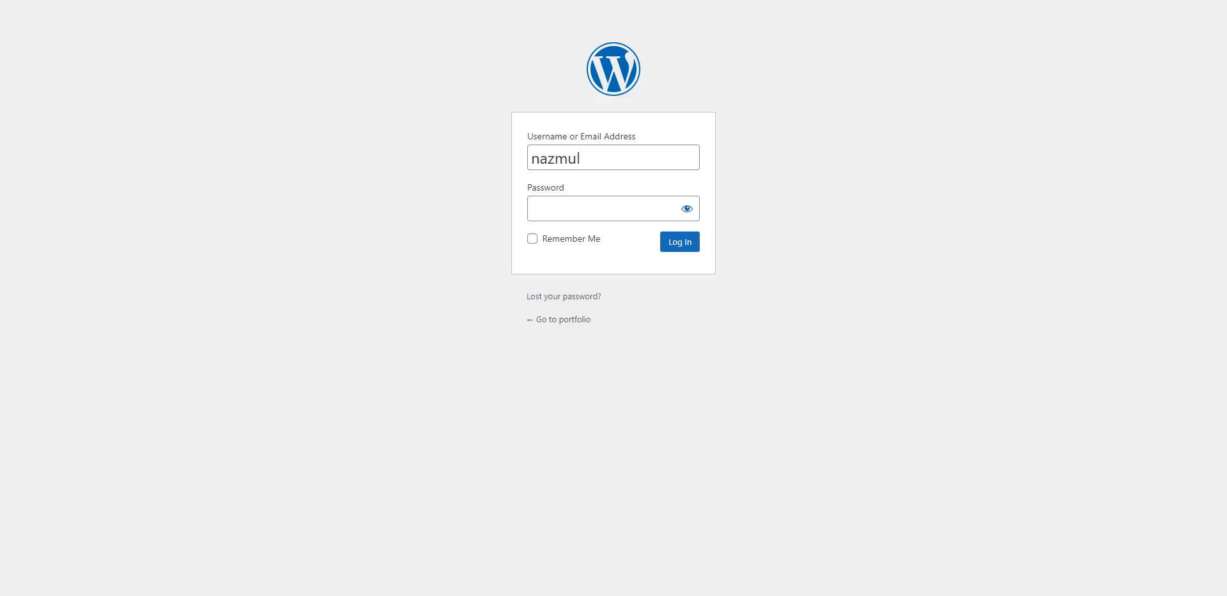
# Step: Load localhost in a new tab to show the htdocs Index of / listing
pyautogui.hotkey('ctrl', 't')
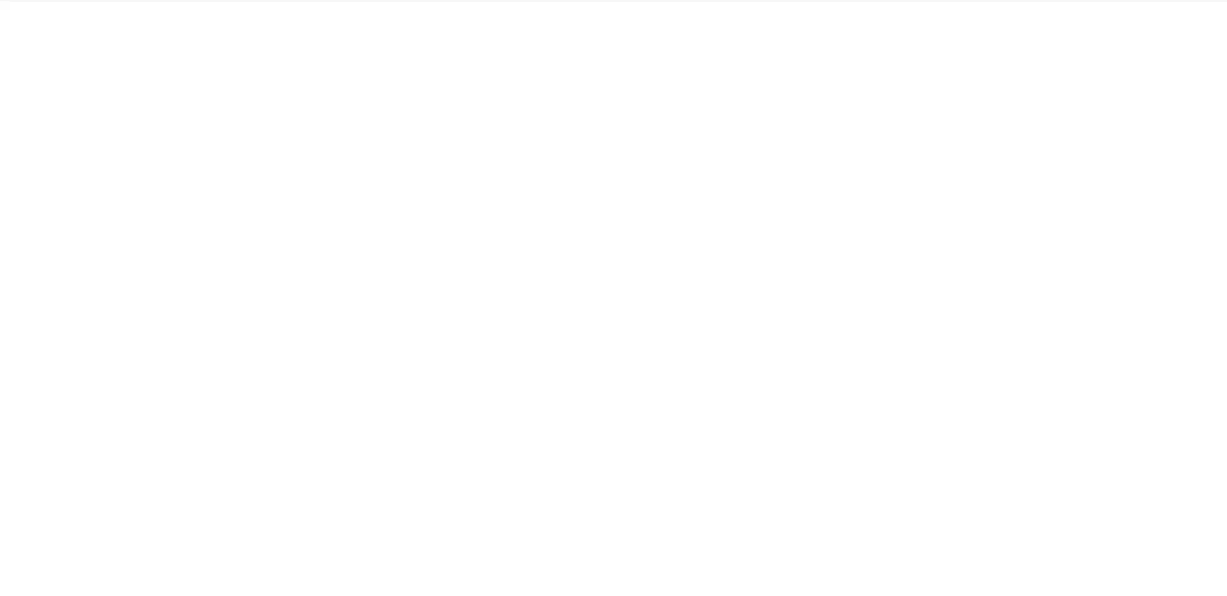
pyautogui.write('local')
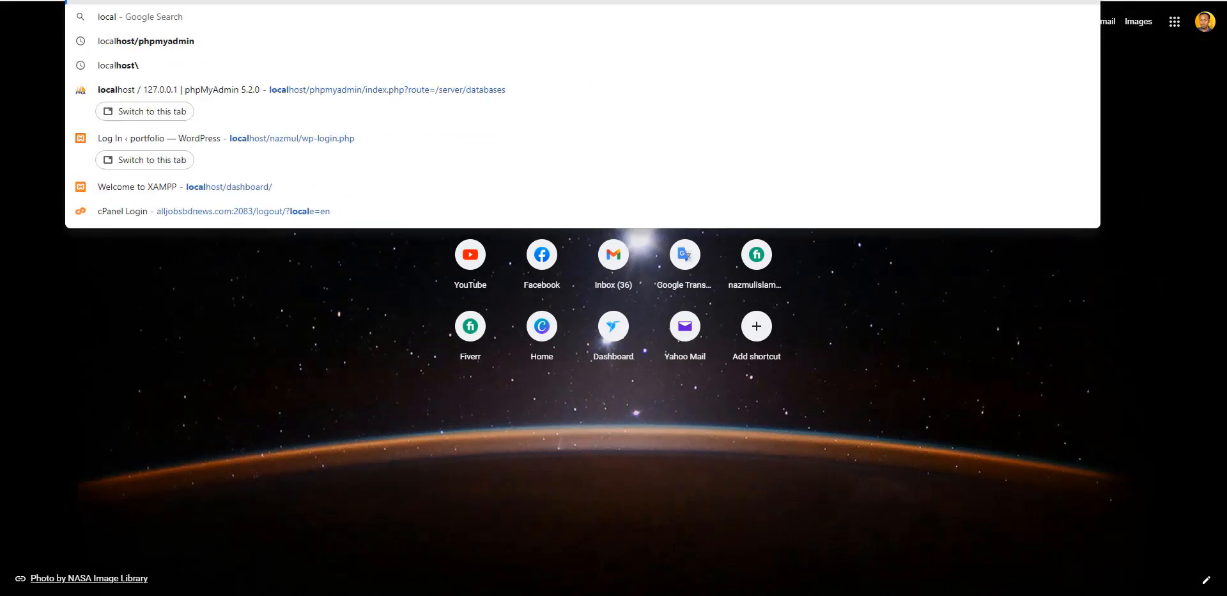
pyautogui.press('Return')
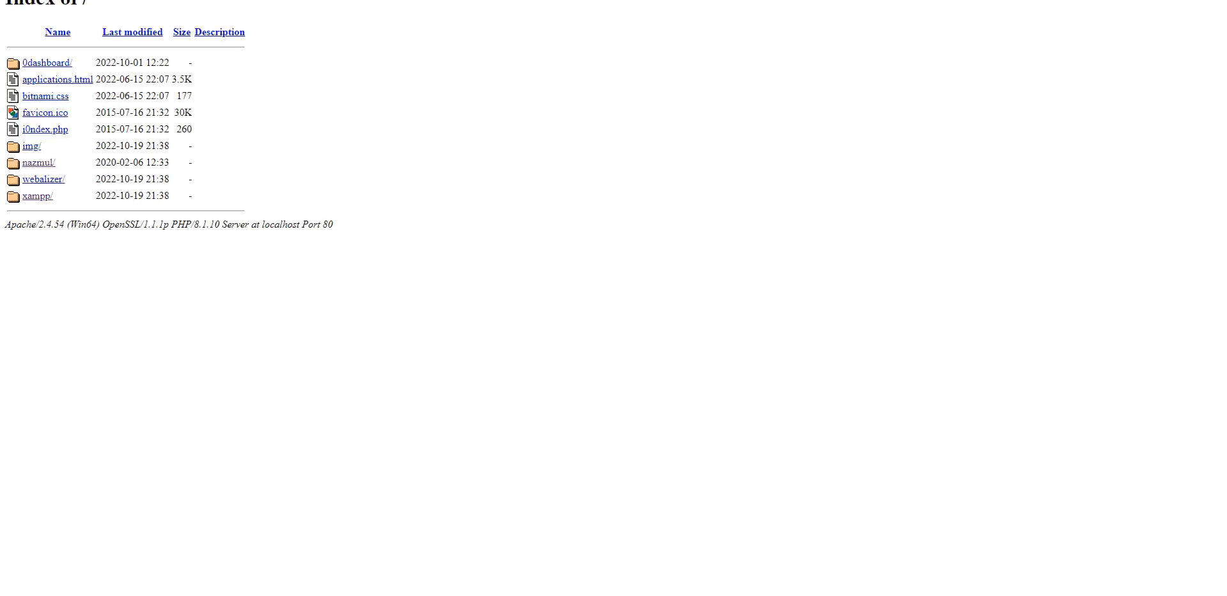
# Step: Open the WordPress site folder from the listing and scroll its Hello world! front page
pyautogui.click(40, 165)
pyautogui.scroll(-3, 430, 90)
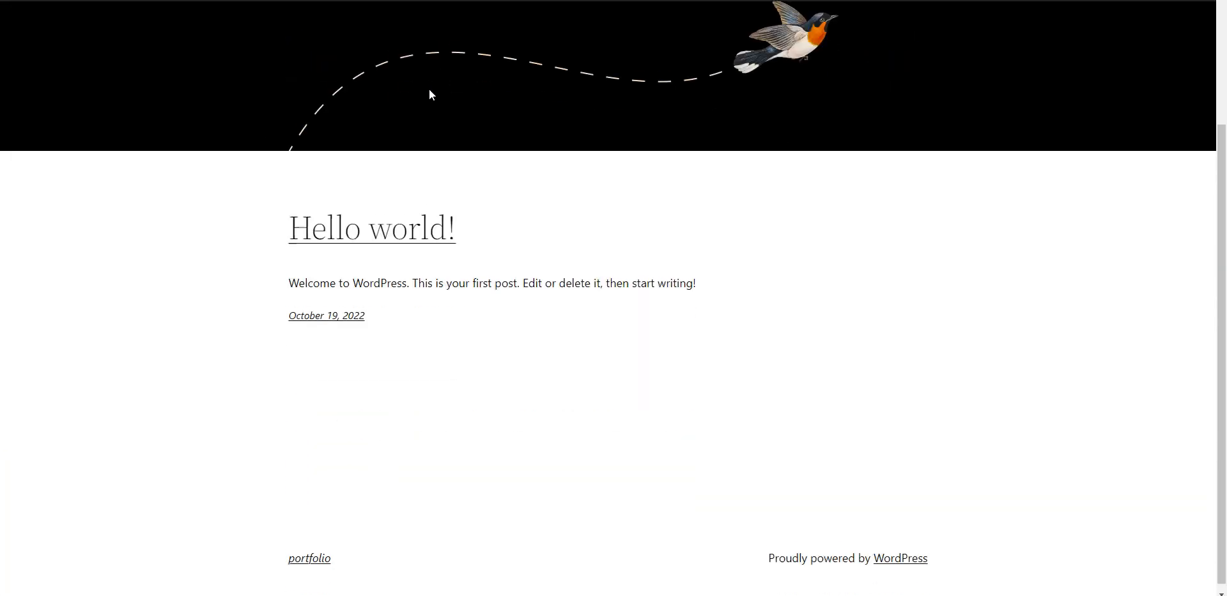
pyautogui.scroll(3, 431, 96)
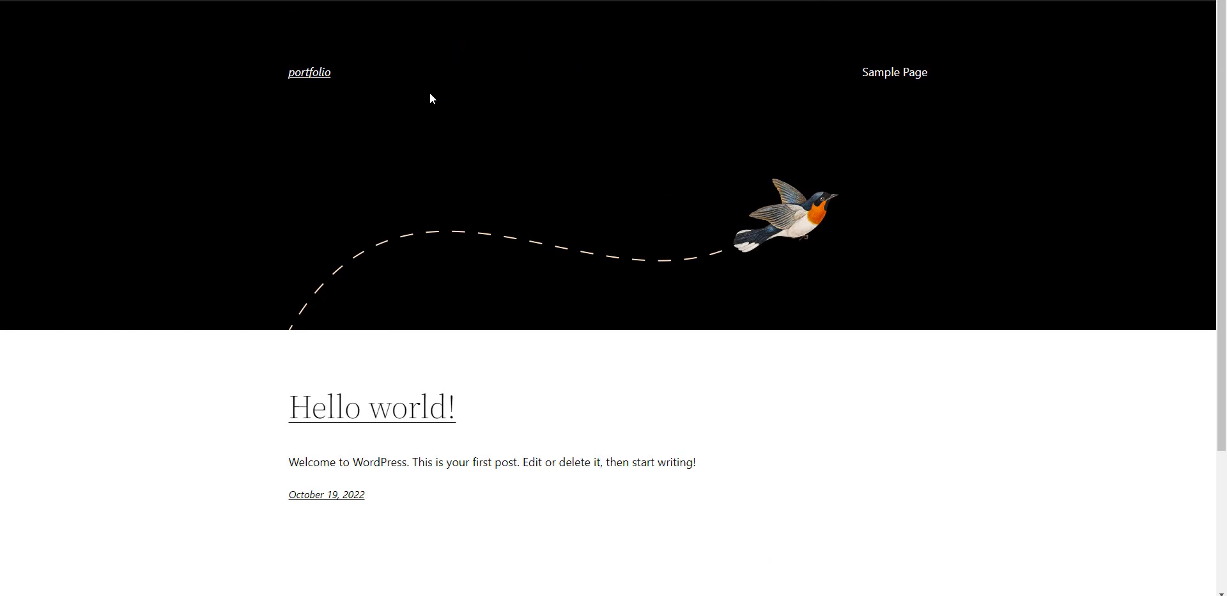
pyautogui.scroll(-3, 368, 182)
pyautogui.scroll(2, 367, 298)
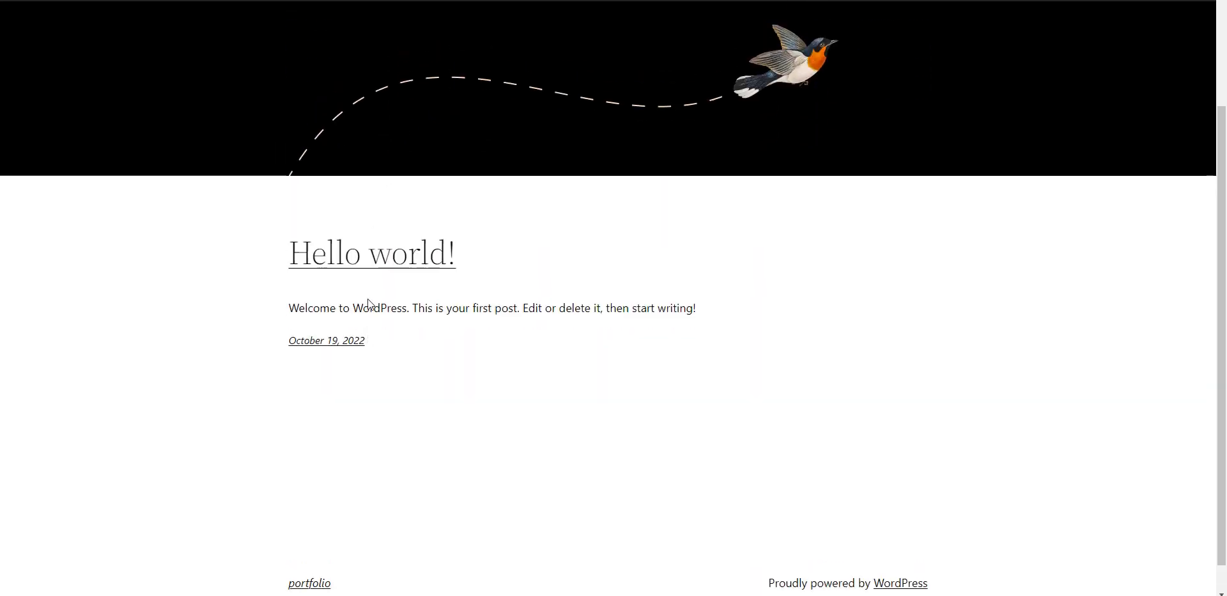
pyautogui.scroll(2, 368, 301)
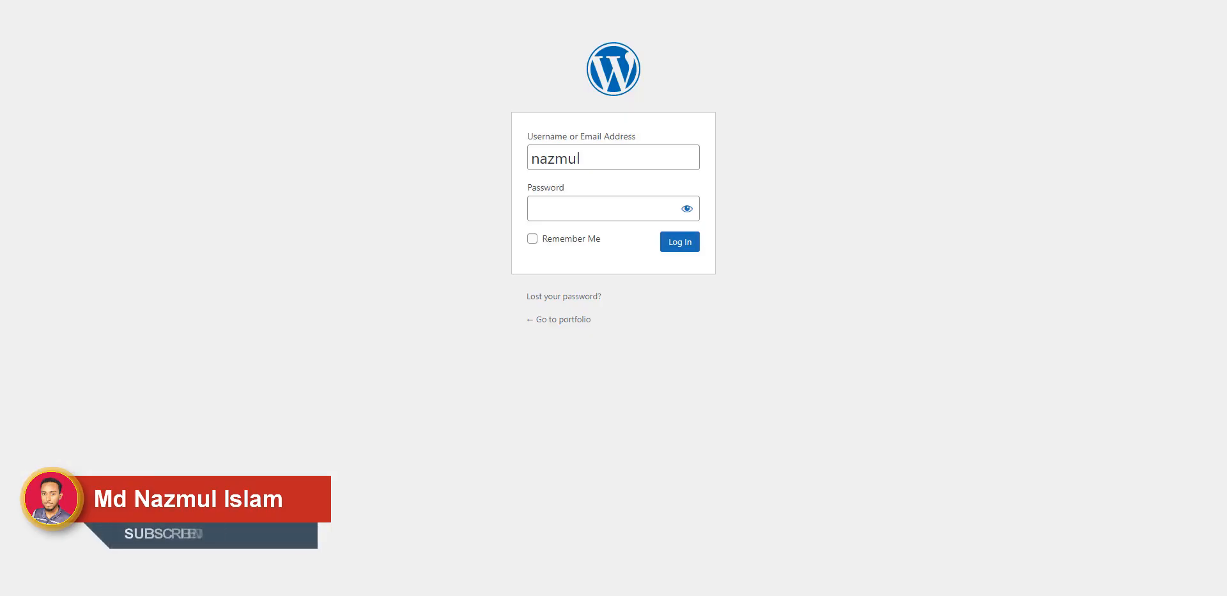
# Step: Fill the saved password from Chrome's suggestions, log in, and scroll the admin Dashboard
pyautogui.doubleClick(586, 158)
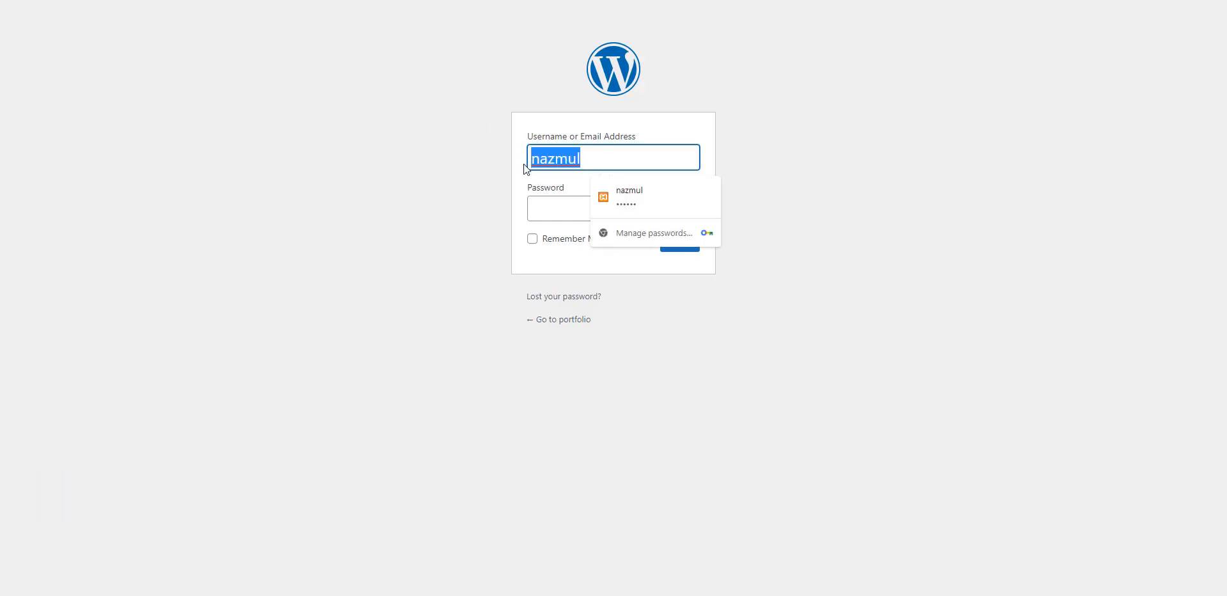
pyautogui.click(592, 176)
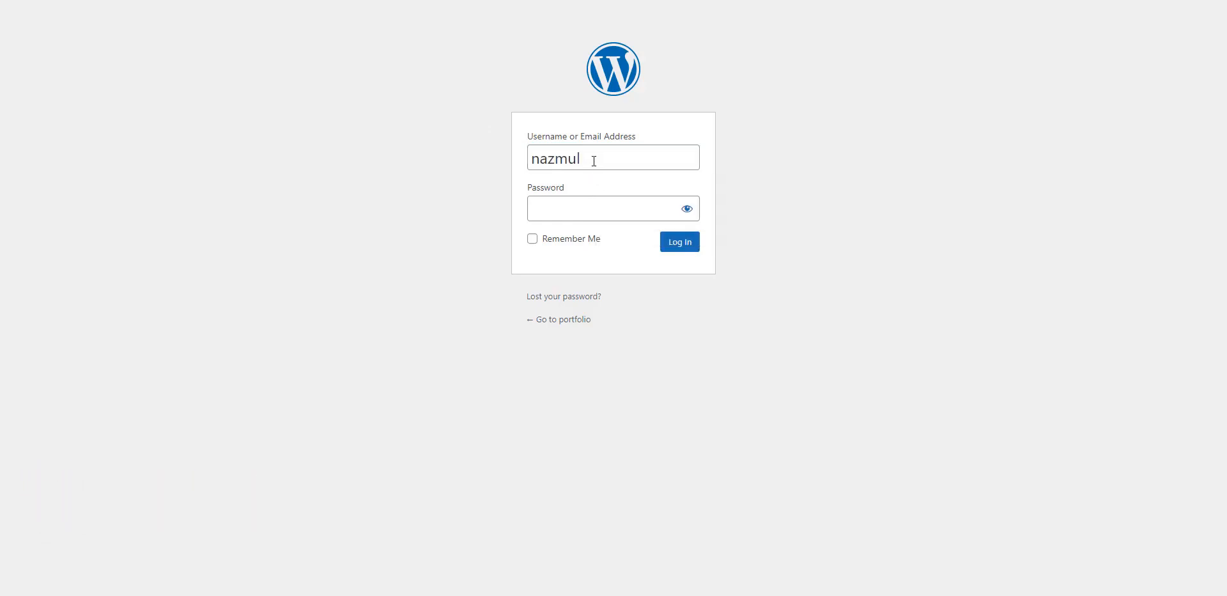
pyautogui.moveTo(594, 160); pyautogui.dragTo(523, 161)
pyautogui.click(589, 147)
pyautogui.click(538, 201)
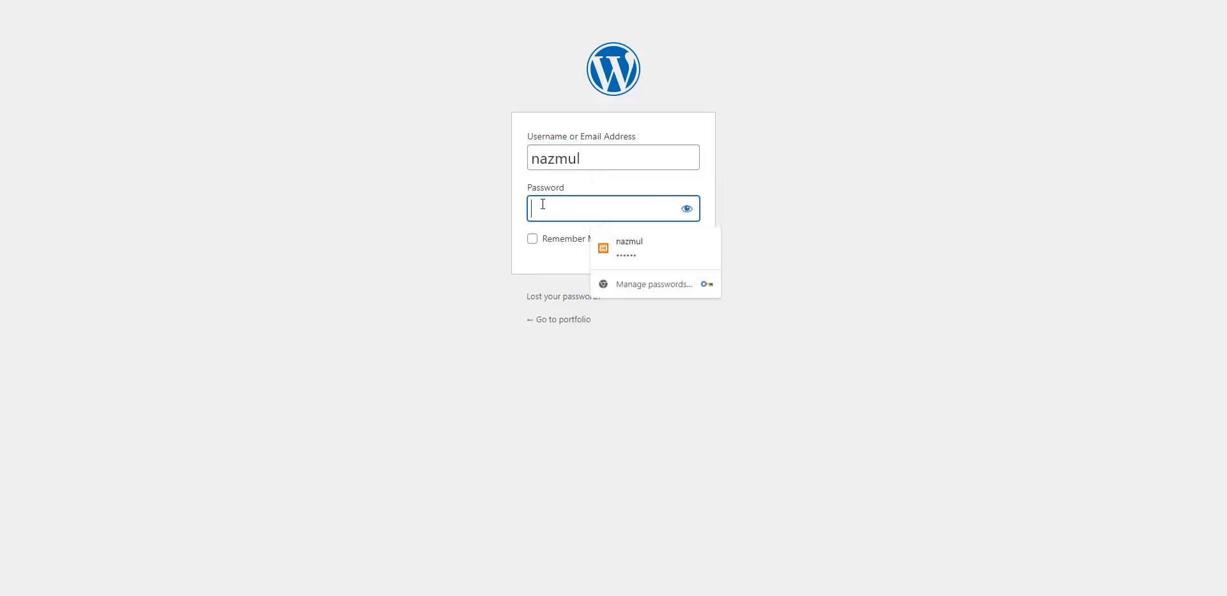
pyautogui.click(677, 227)
pyautogui.click(640, 210)
pyautogui.click(657, 251)
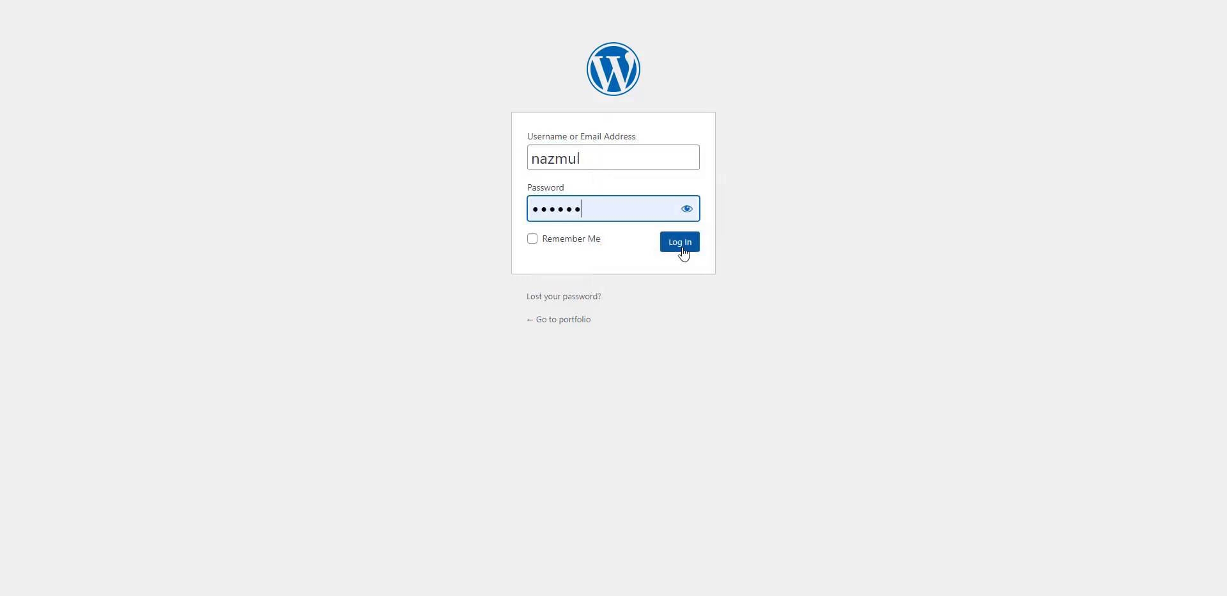
pyautogui.click(681, 246)
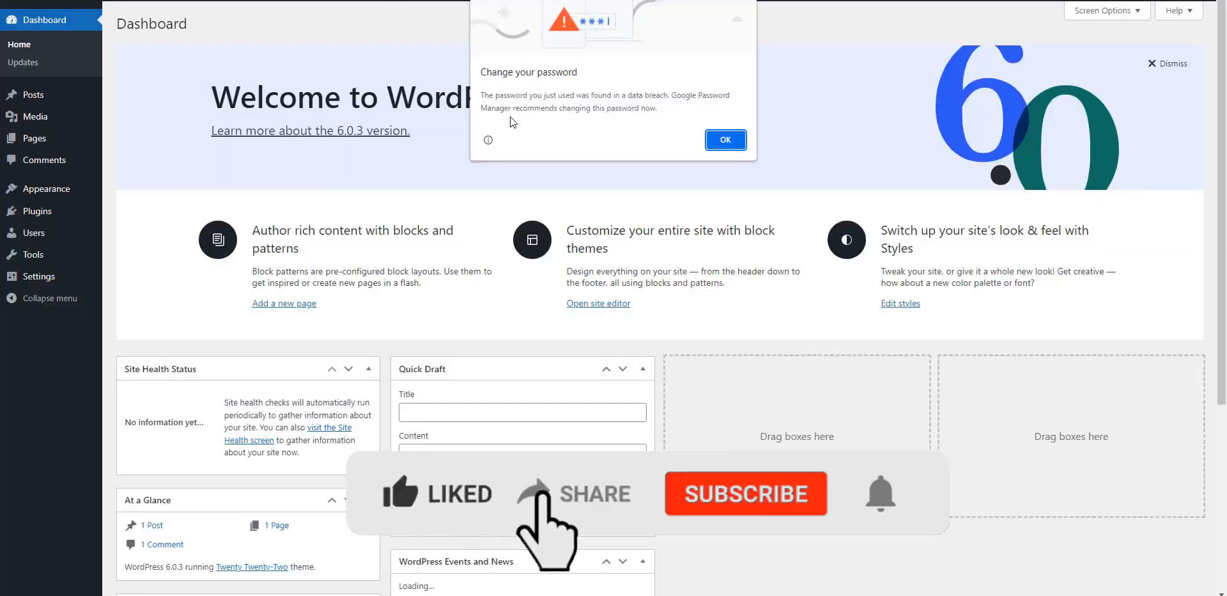
pyautogui.scroll(-2, 216, 163)
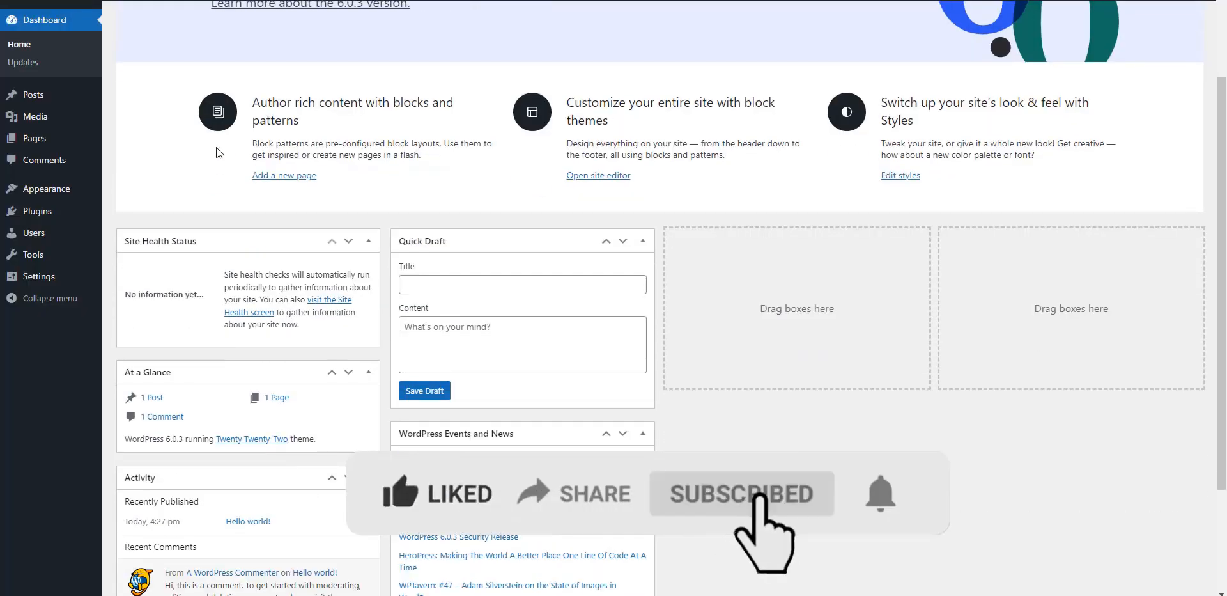